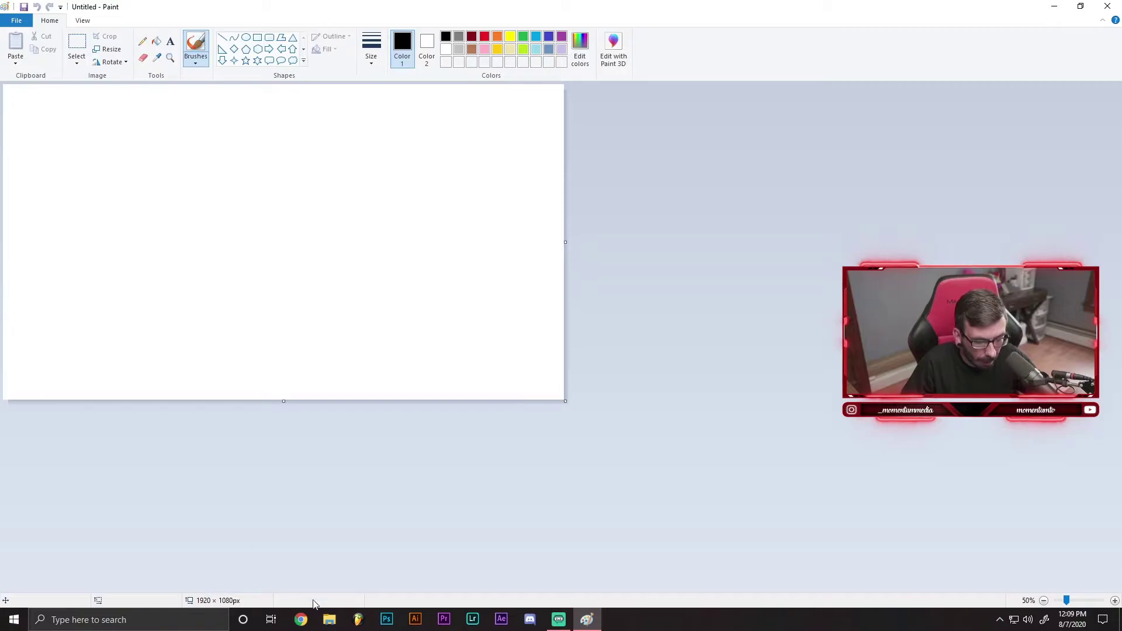
# - Paste the COD Photo image from the Desktop folder onto the blank canvas
pyautogui.click(19, 66)
pyautogui.click(24, 86)
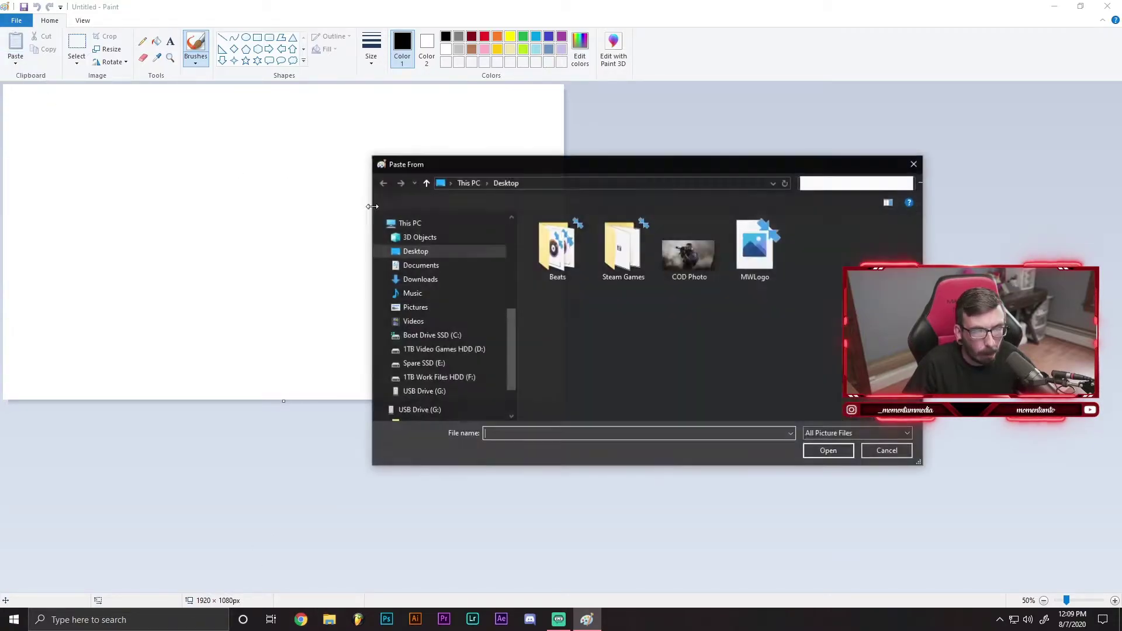
pyautogui.doubleClick(687, 255)
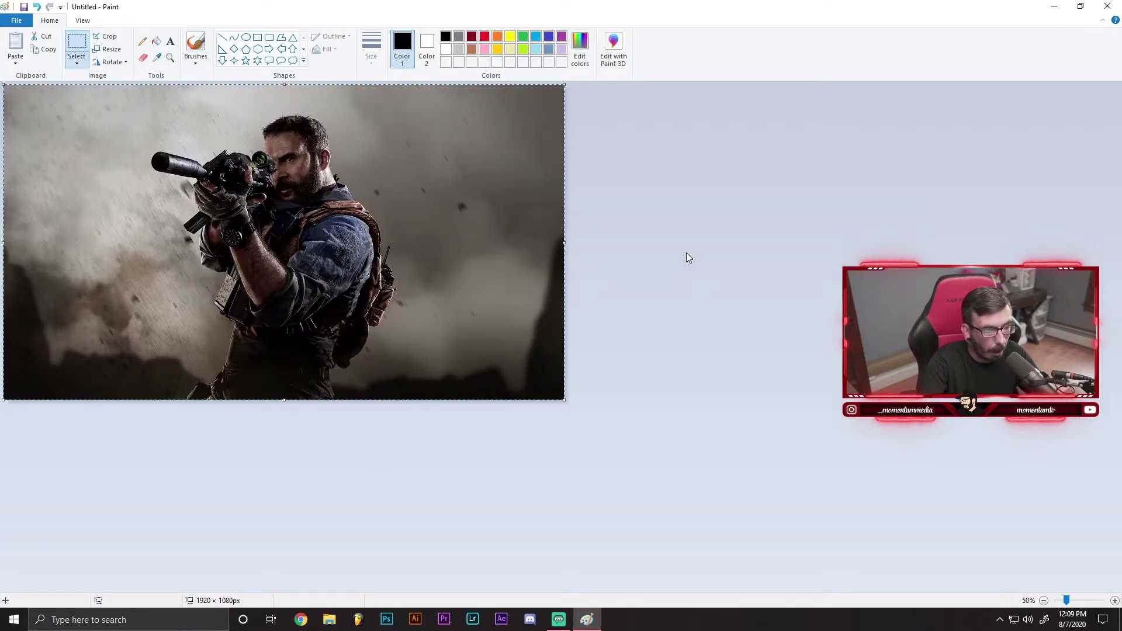
# - Shift the pasted photo left until roughly a fifth of the canvas is blank along its right side, and deselect it
pyautogui.press('Left')
pyautogui.press('Left')
pyautogui.press('Left')
pyautogui.press('Left')
pyautogui.press('Left')
pyautogui.press('Left')
pyautogui.press('Left')
pyautogui.press('Left')
pyautogui.press('Left')
pyautogui.press('Left')
pyautogui.press('Left')
pyautogui.press('Left')
pyautogui.press('Left')
pyautogui.press('Left')
pyautogui.press('Left')
pyautogui.press('Left')
pyautogui.press('Left')
pyautogui.press('Left')
pyautogui.press('Left')
pyautogui.press('Left')
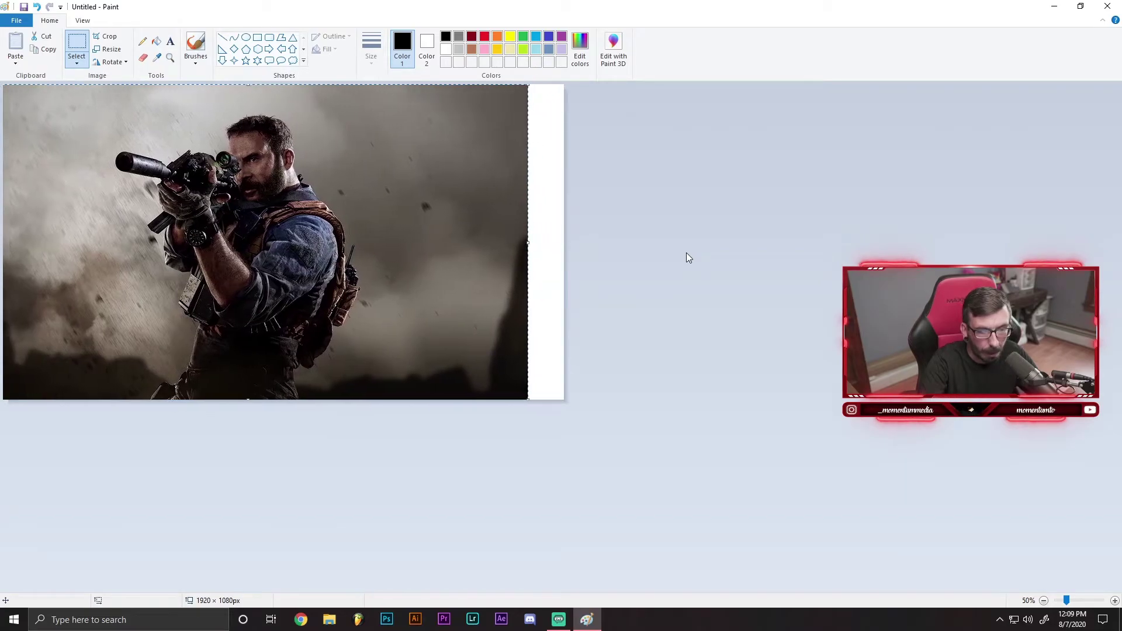
pyautogui.press('Left')
pyautogui.press('Left')
pyautogui.press('Left')
pyautogui.press('Left')
pyautogui.press('Left')
pyautogui.press('Left')
pyautogui.press('Left')
pyautogui.press('Left')
pyautogui.press('Left')
pyautogui.press('Left')
pyautogui.press('Left')
pyautogui.press('Left')
pyautogui.press('Left')
pyautogui.press('Left')
pyautogui.press('Left')
pyautogui.press('Left')
pyautogui.press('Left')
pyautogui.press('Left')
pyautogui.press('Left')
pyautogui.press('Left')
pyautogui.press('Left')
pyautogui.press('Left')
pyautogui.press('Left')
pyautogui.press('Left')
pyautogui.press('Left')
pyautogui.press('Left')
pyautogui.press('Left')
pyautogui.press('Left')
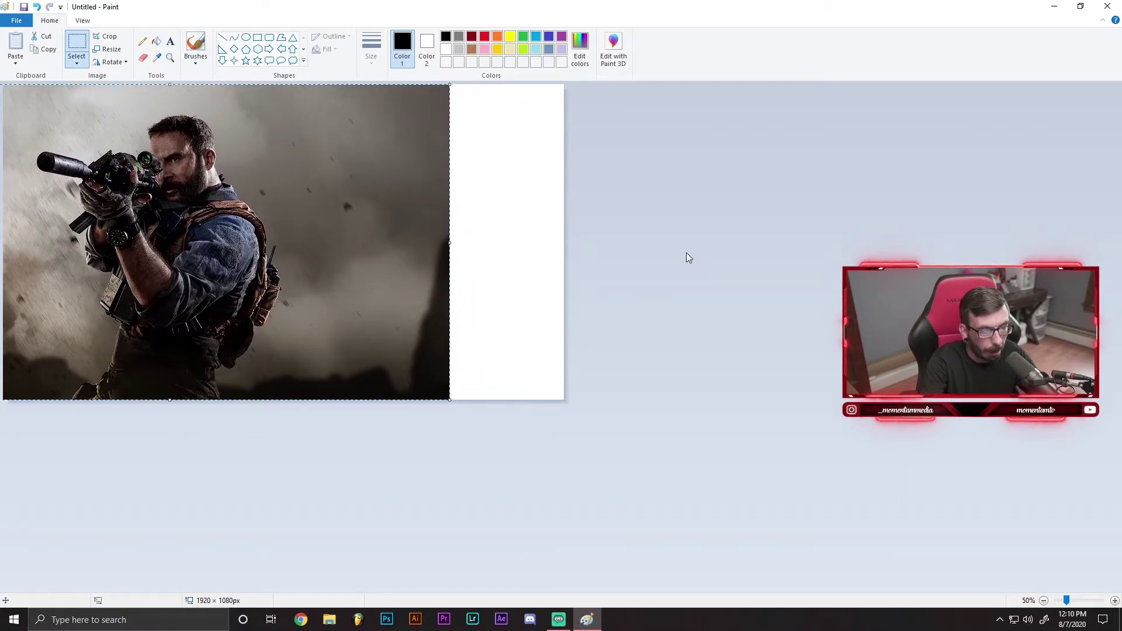
pyautogui.press('Left')
pyautogui.press('Left')
pyautogui.press('Left')
pyautogui.press('Left')
pyautogui.press('Left')
pyautogui.press('Left')
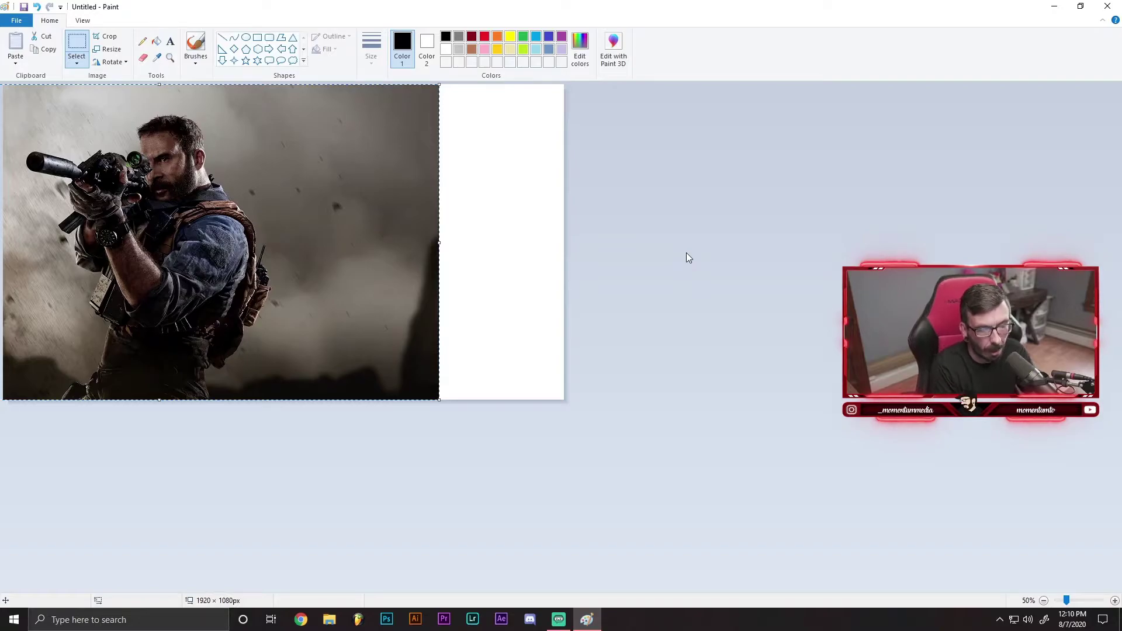
pyautogui.click(679, 254)
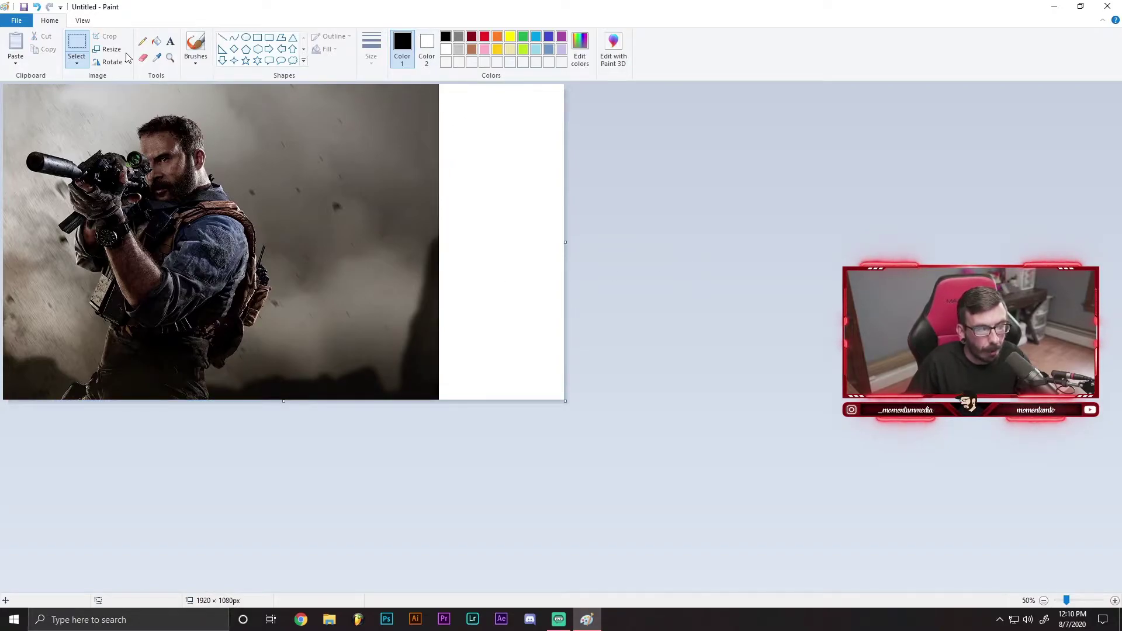
# - Sample the dark grey-brown at the photo's upper right edge as Color 1 and add it to the custom colors
pyautogui.click(156, 57)
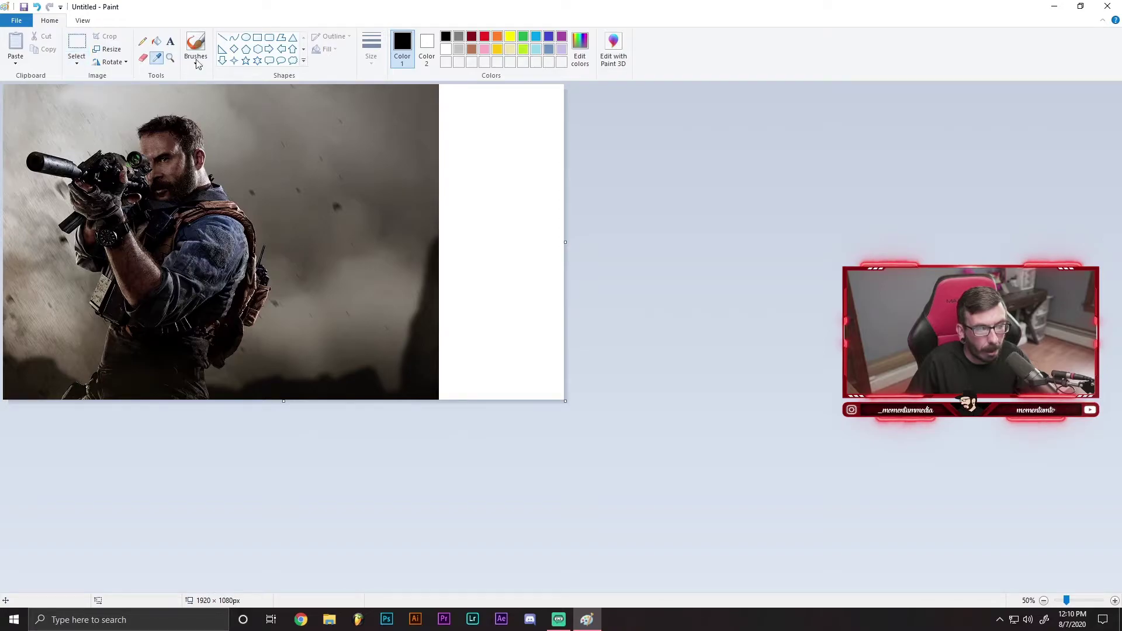
pyautogui.click(440, 89)
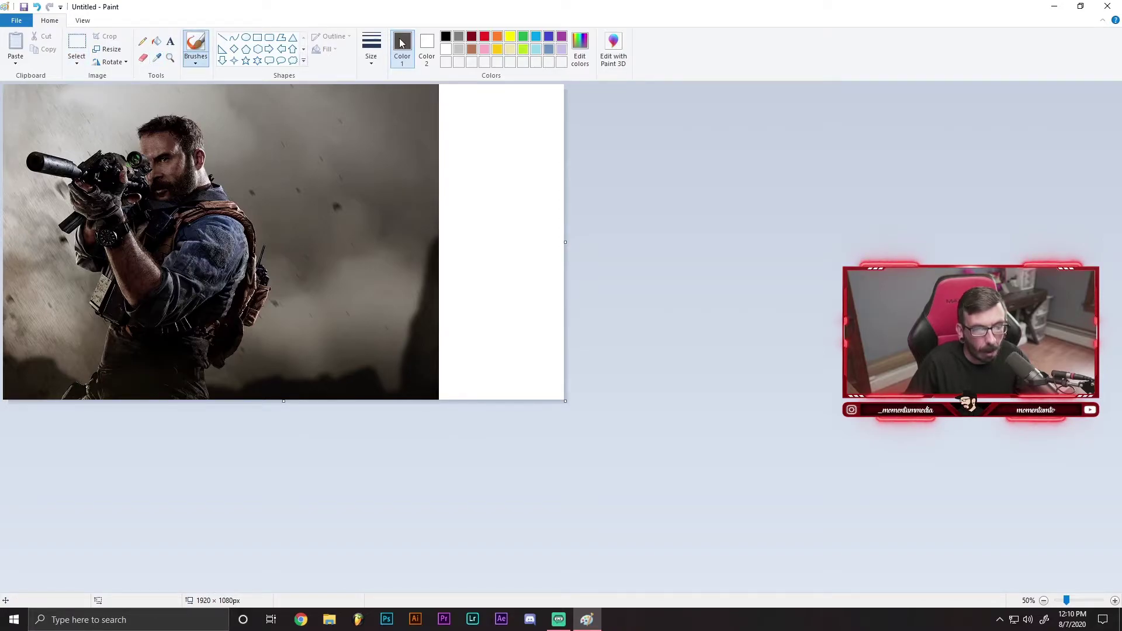
pyautogui.click(580, 46)
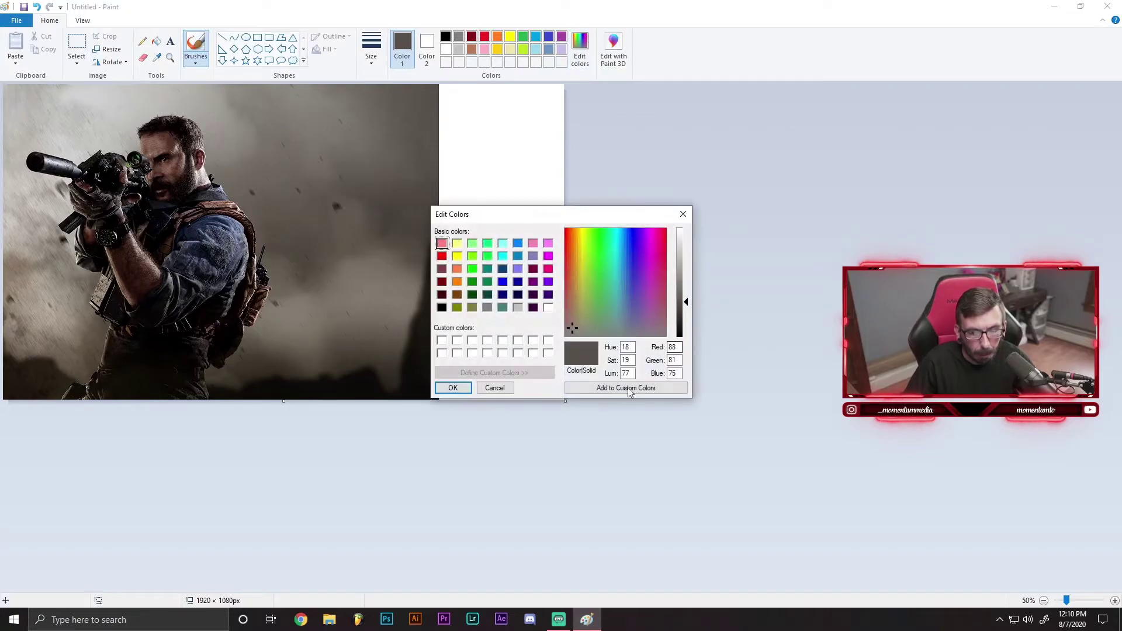
pyautogui.click(618, 391)
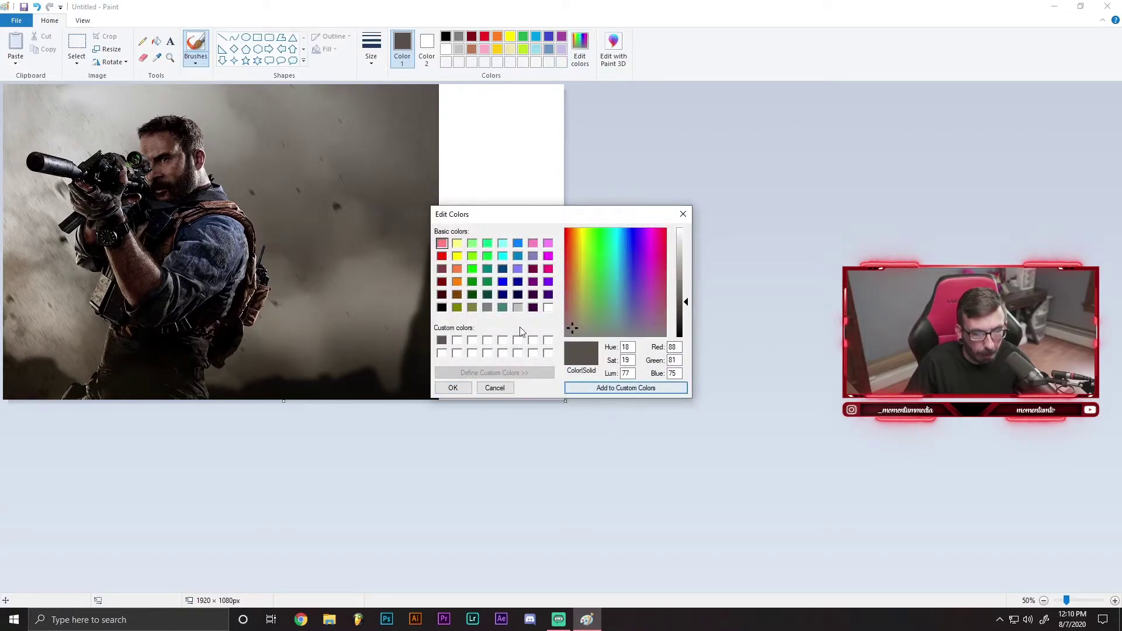
pyautogui.click(453, 388)
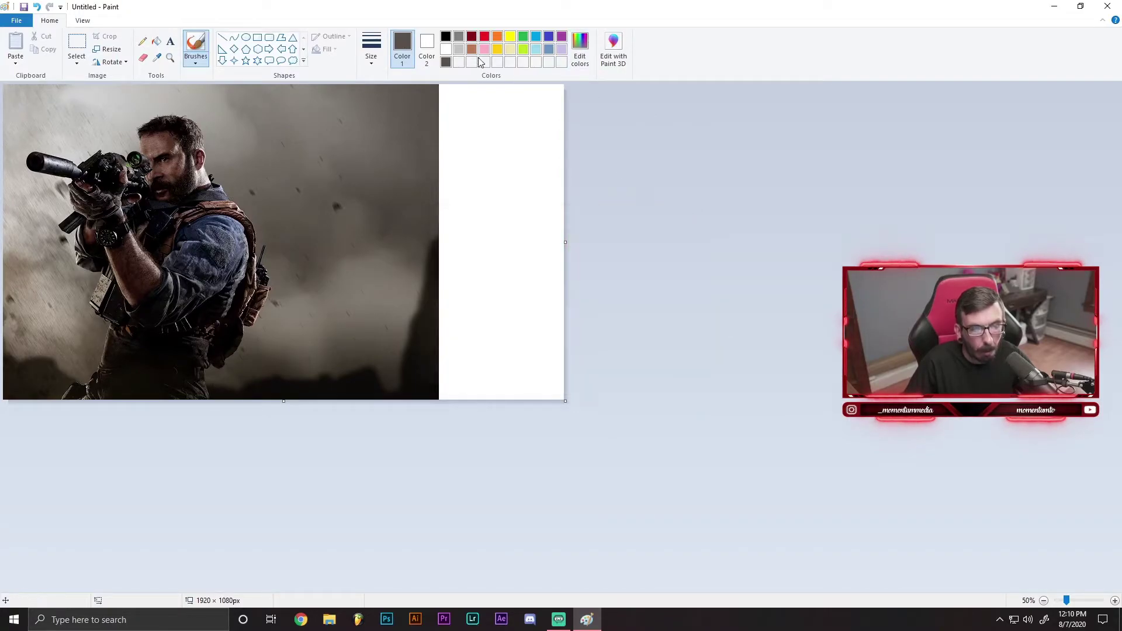
# - Set Color 2 to the saved grey-brown custom color
pyautogui.click(427, 47)
pyautogui.click(580, 47)
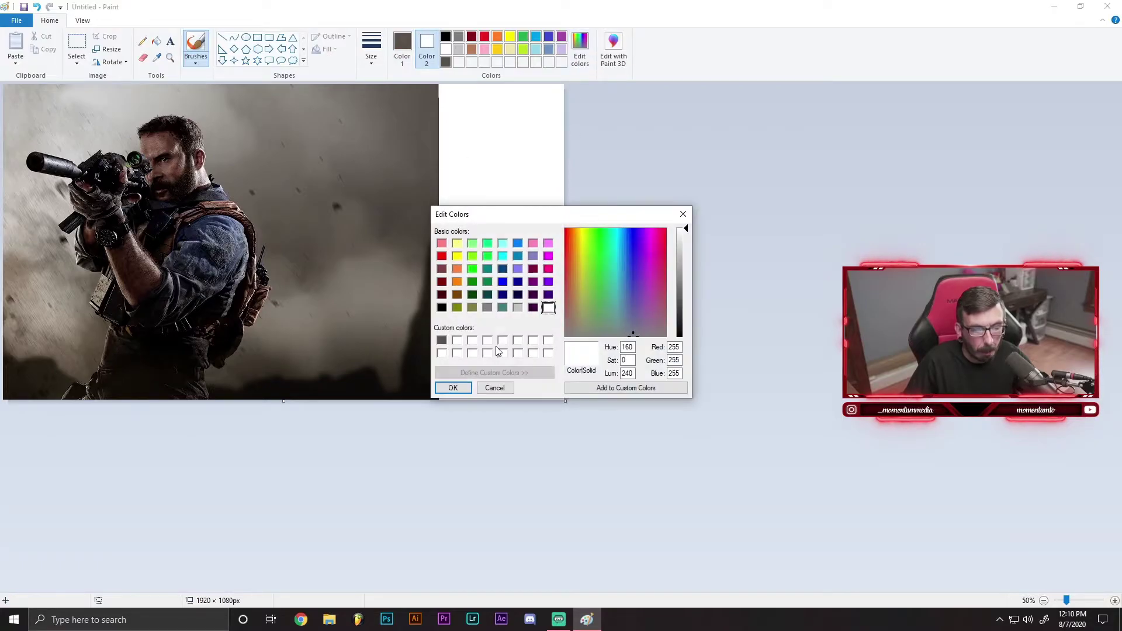
pyautogui.click(453, 388)
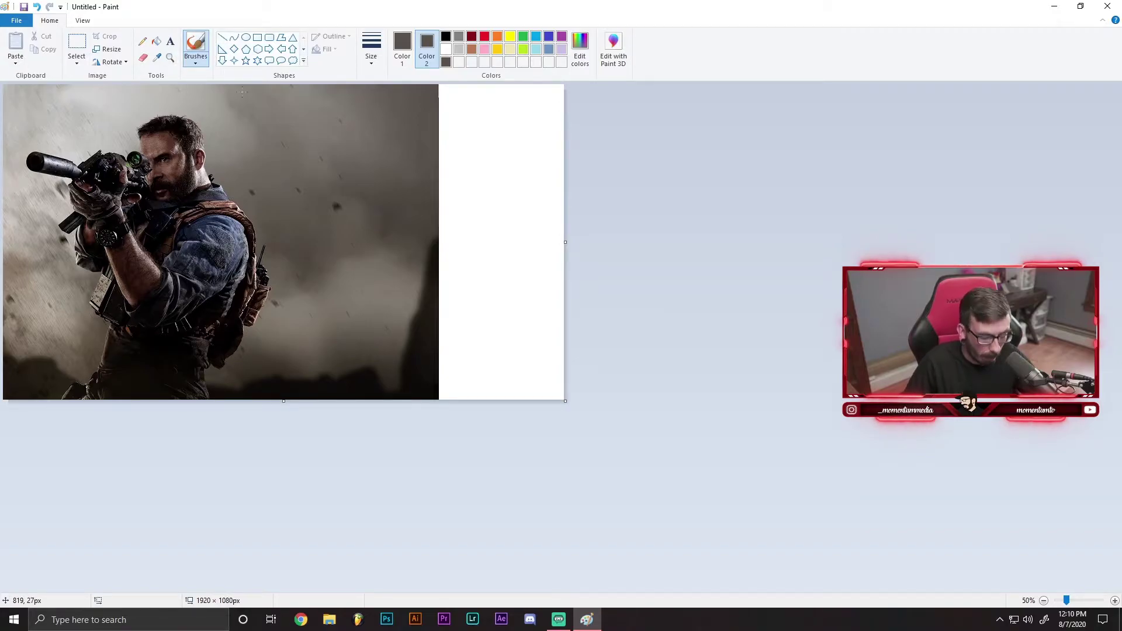
# - Draw a right triangle about 379 × 1205 px with solid outline and solid fill, running down the photo's right part
pyautogui.click(224, 51)
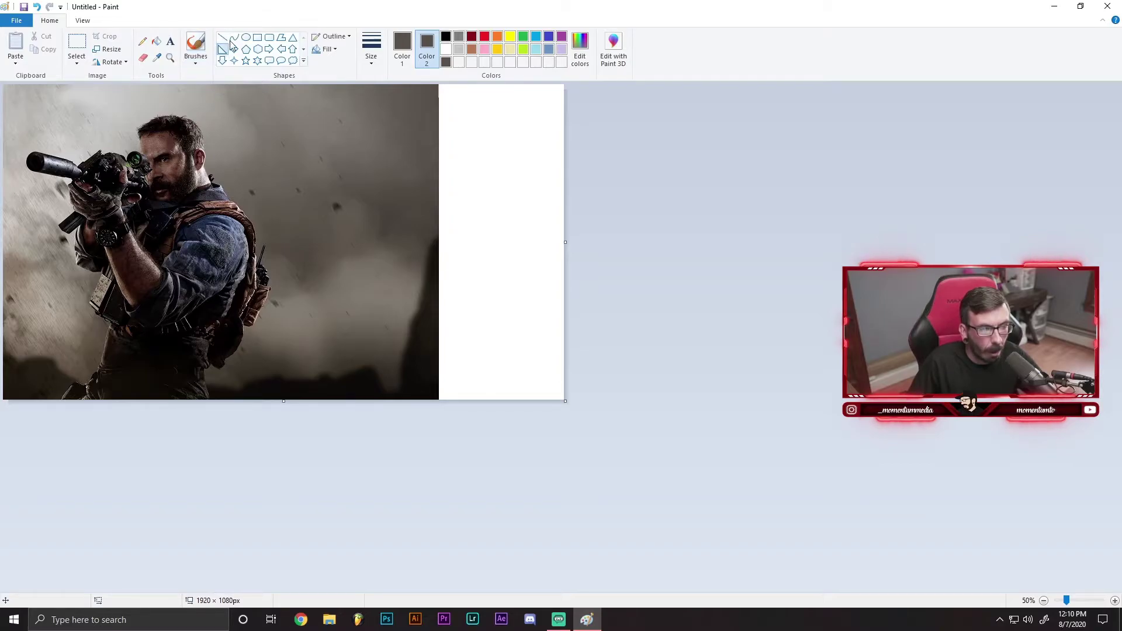
pyautogui.click(331, 50)
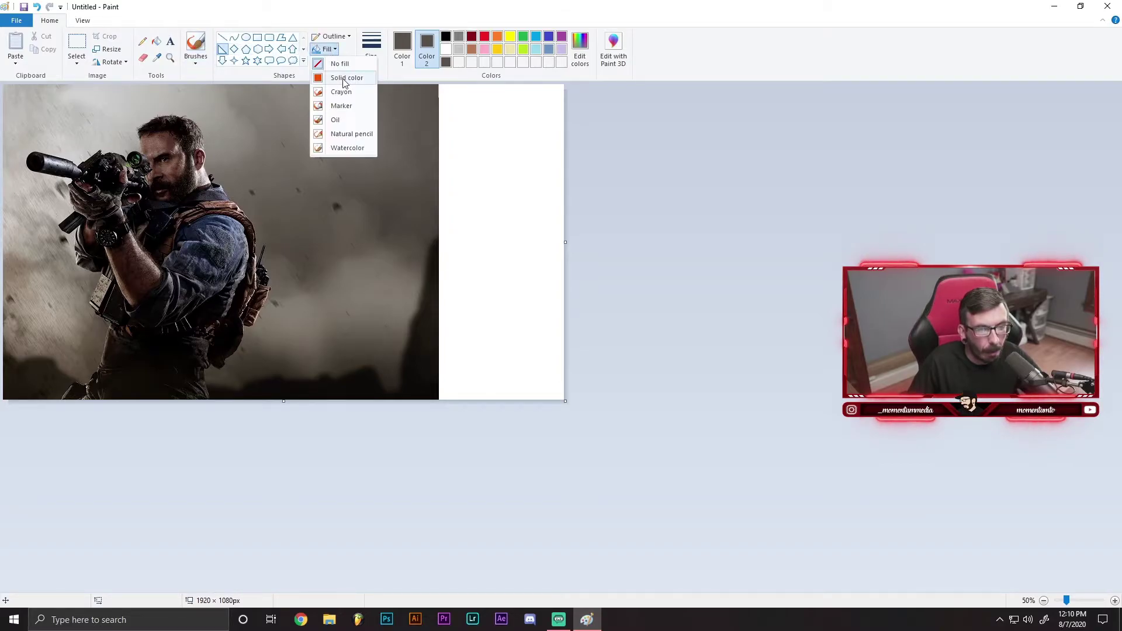
pyautogui.click(333, 36)
pyautogui.click(347, 53)
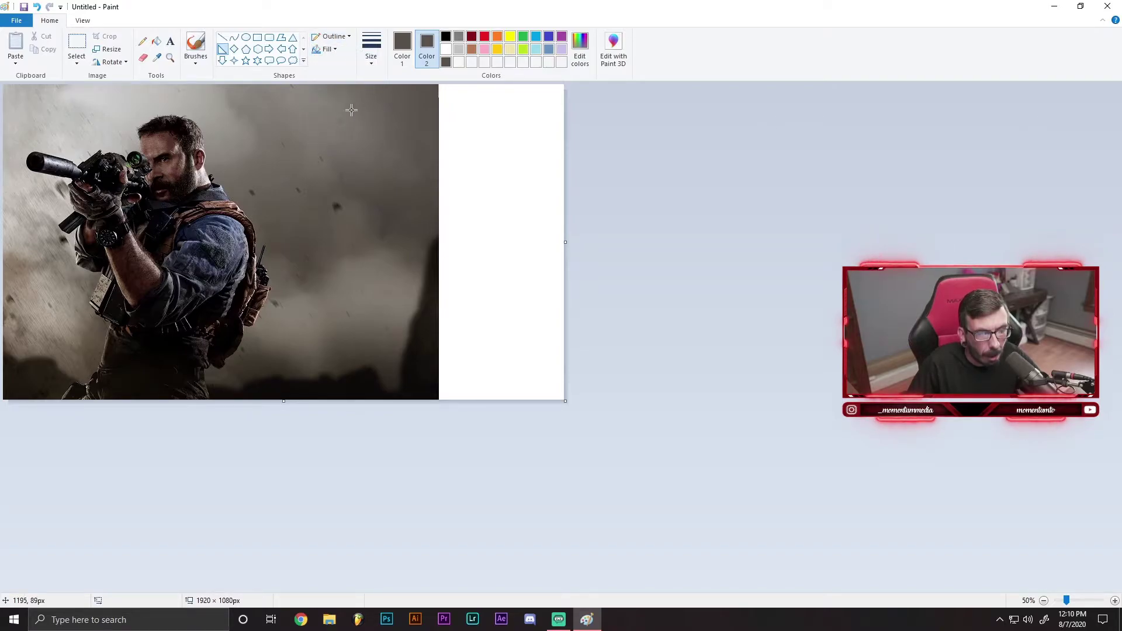
pyautogui.moveTo(338, 91); pyautogui.dragTo(448, 443)
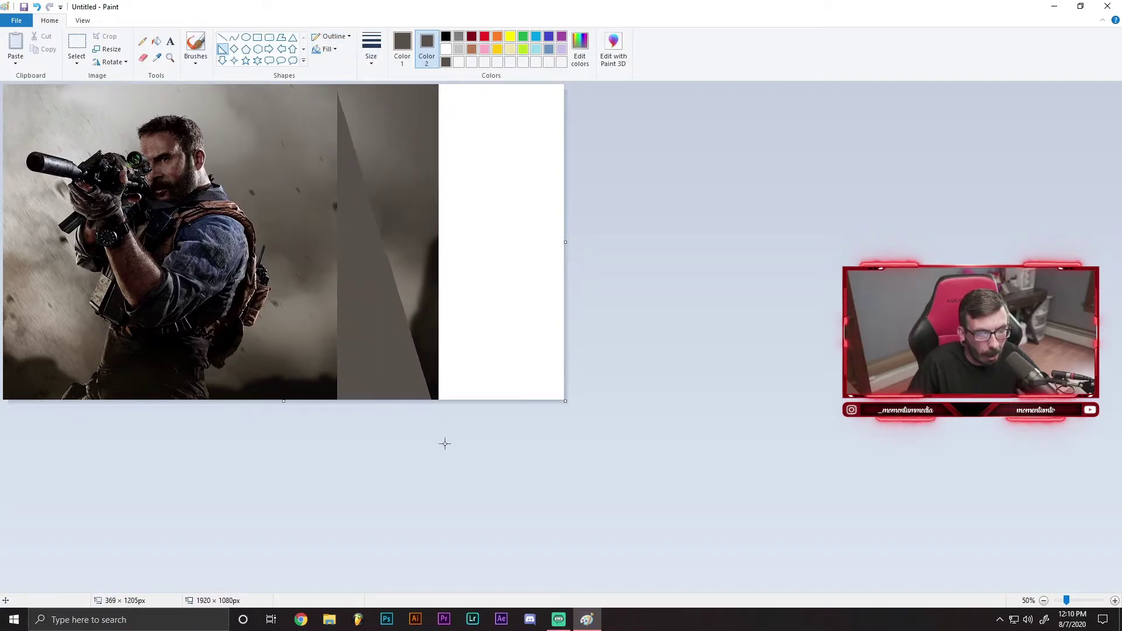
# - Flip the triangle horizontally and move it up and left, close behind the soldier, so it spans the canvas height
pyautogui.rightClick(383, 308)
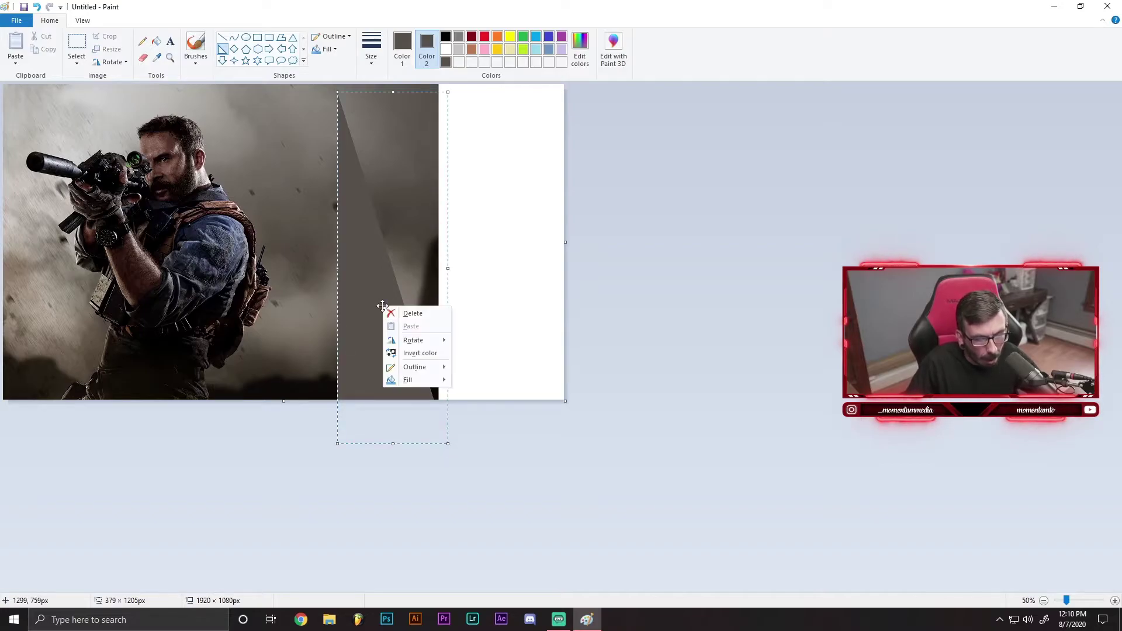
pyautogui.moveTo(421, 340)
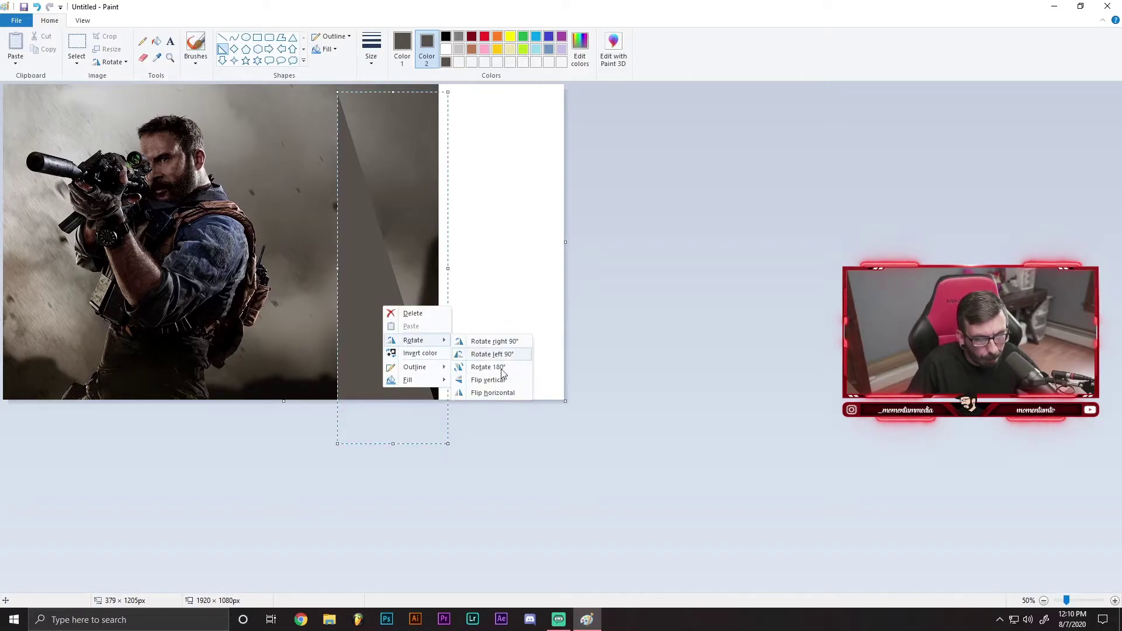
pyautogui.click(493, 393)
pyautogui.moveTo(389, 333); pyautogui.dragTo(335, 302)
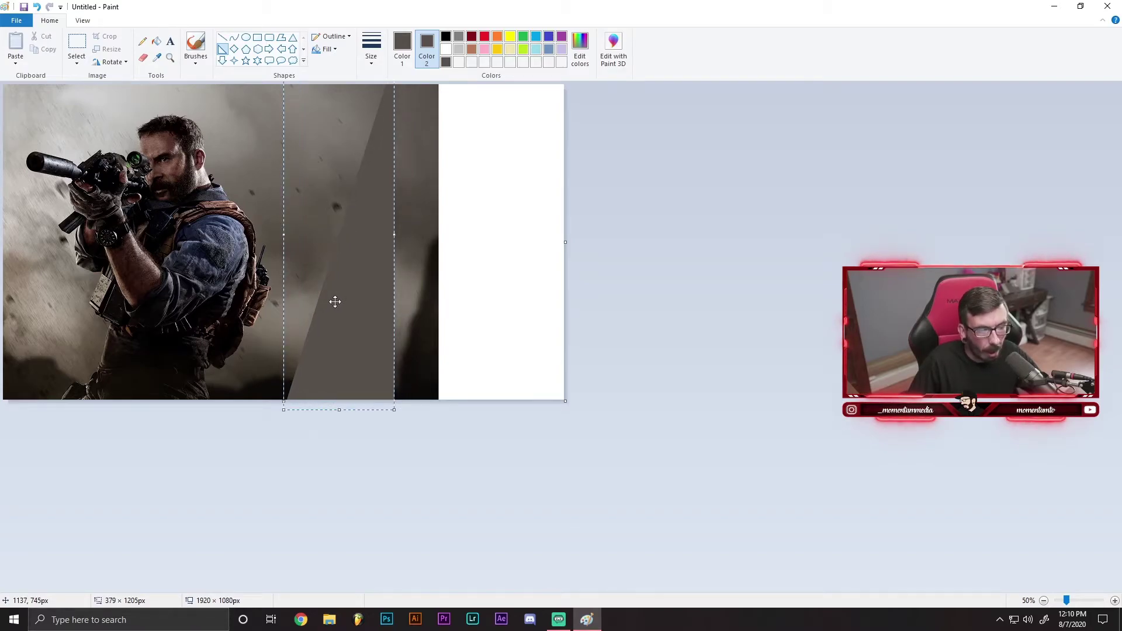
# - Narrow the triangle to about 199 px wide, keeping its slanted edge just behind the soldier, and deselect it
pyautogui.moveTo(335, 301); pyautogui.dragTo(327, 301)
pyautogui.moveTo(386, 234); pyautogui.dragTo(315, 252)
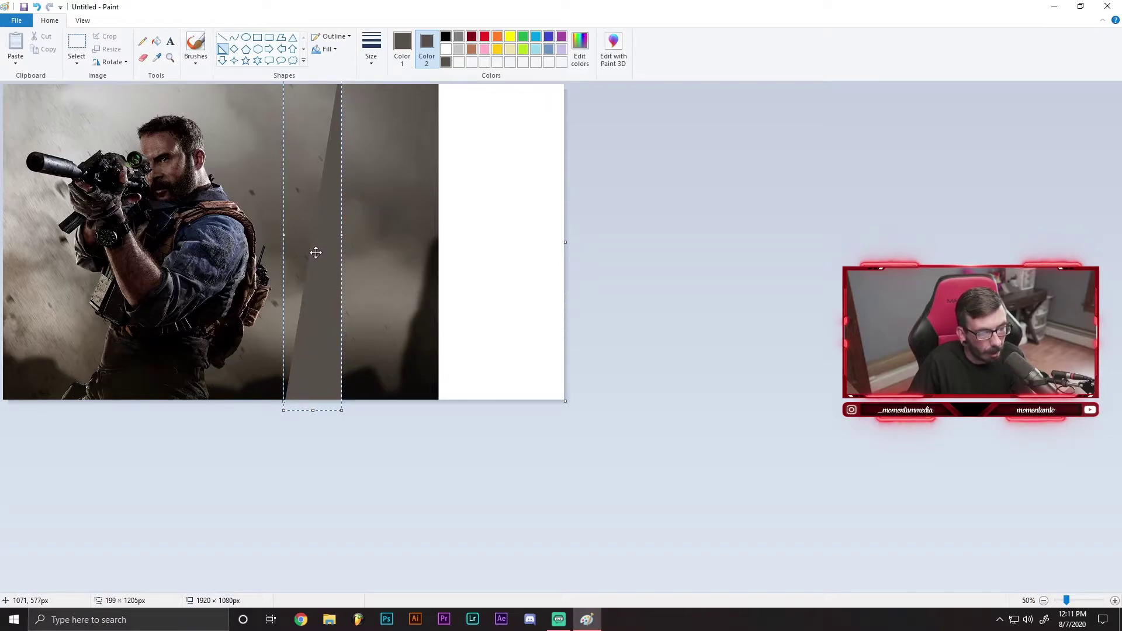
pyautogui.click(363, 248)
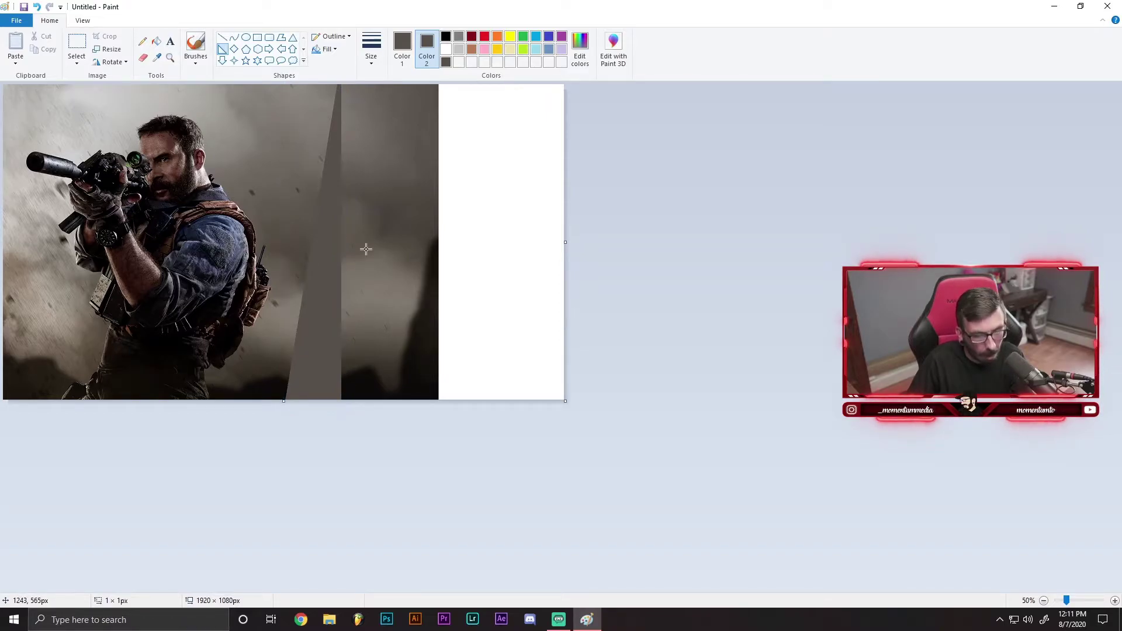
# - Draw a filled grey-brown rectangle and stretch it to about 967 × 1243 px, covering everything right of the triangle
pyautogui.click(257, 38)
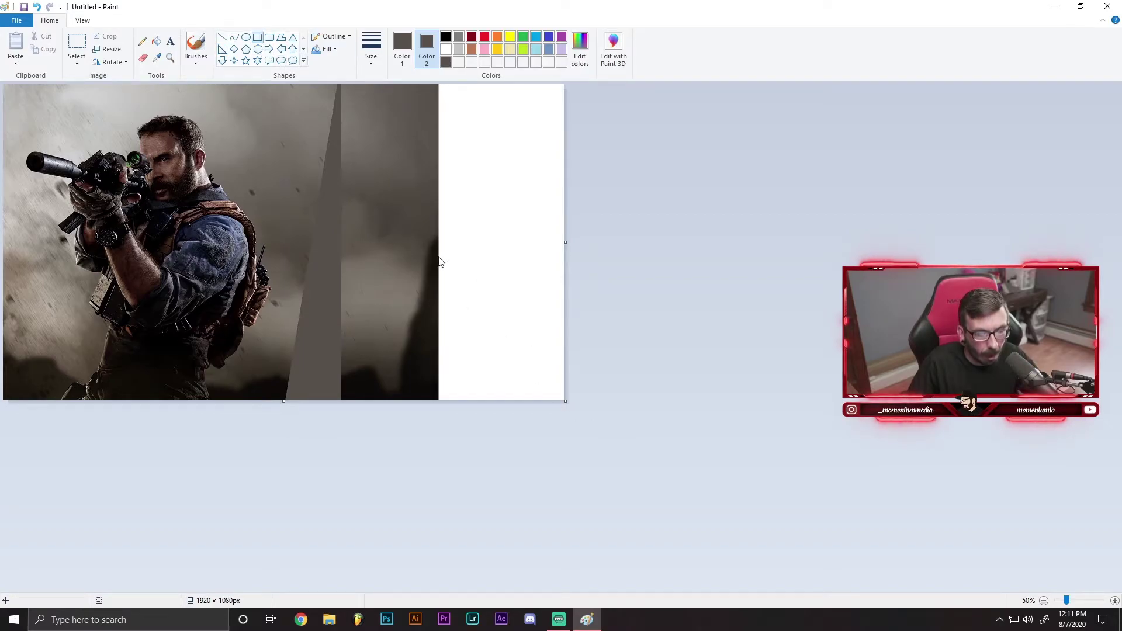
pyautogui.moveTo(384, 228); pyautogui.dragTo(520, 364)
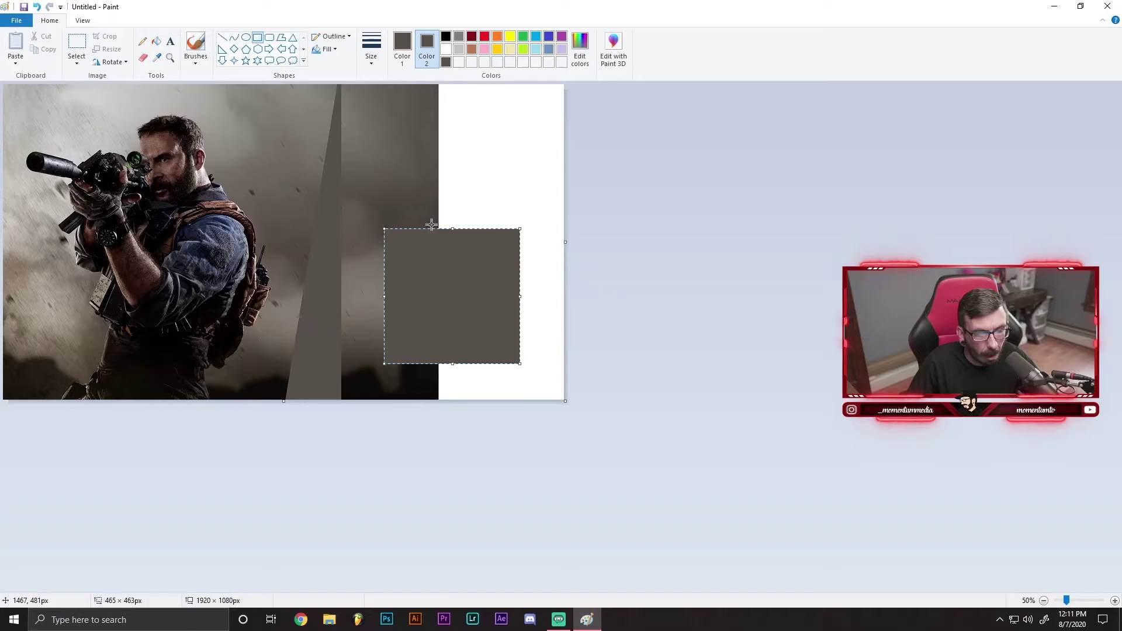
pyautogui.moveTo(453, 228); pyautogui.dragTo(451, 83)
pyautogui.moveTo(384, 218); pyautogui.dragTo(337, 215)
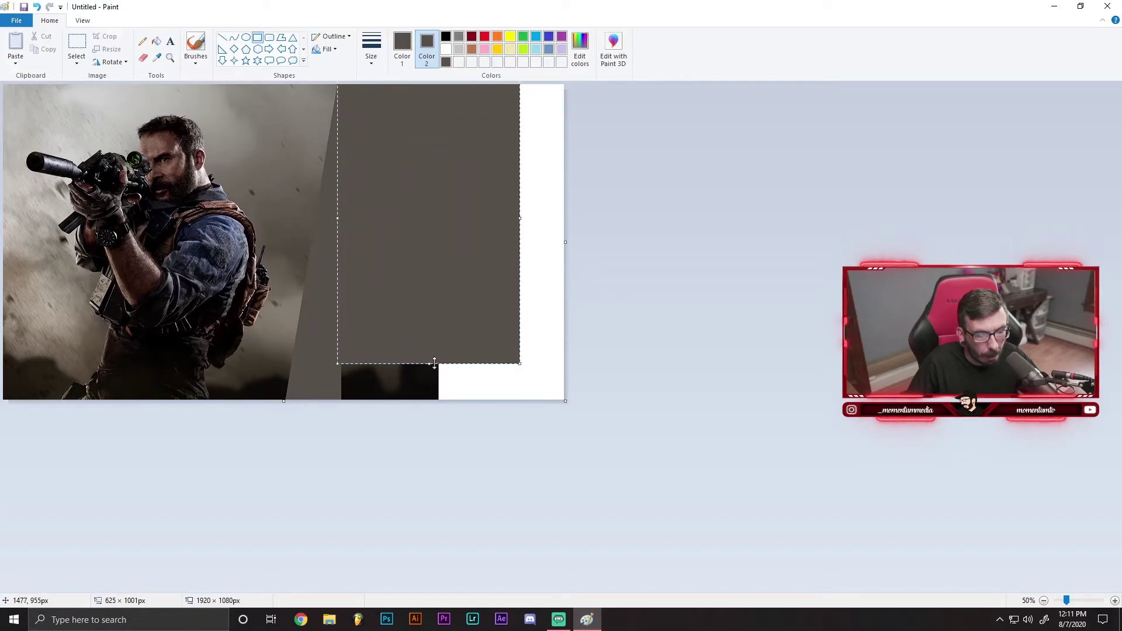
pyautogui.moveTo(435, 364); pyautogui.dragTo(435, 434)
pyautogui.moveTo(520, 253); pyautogui.dragTo(619, 252)
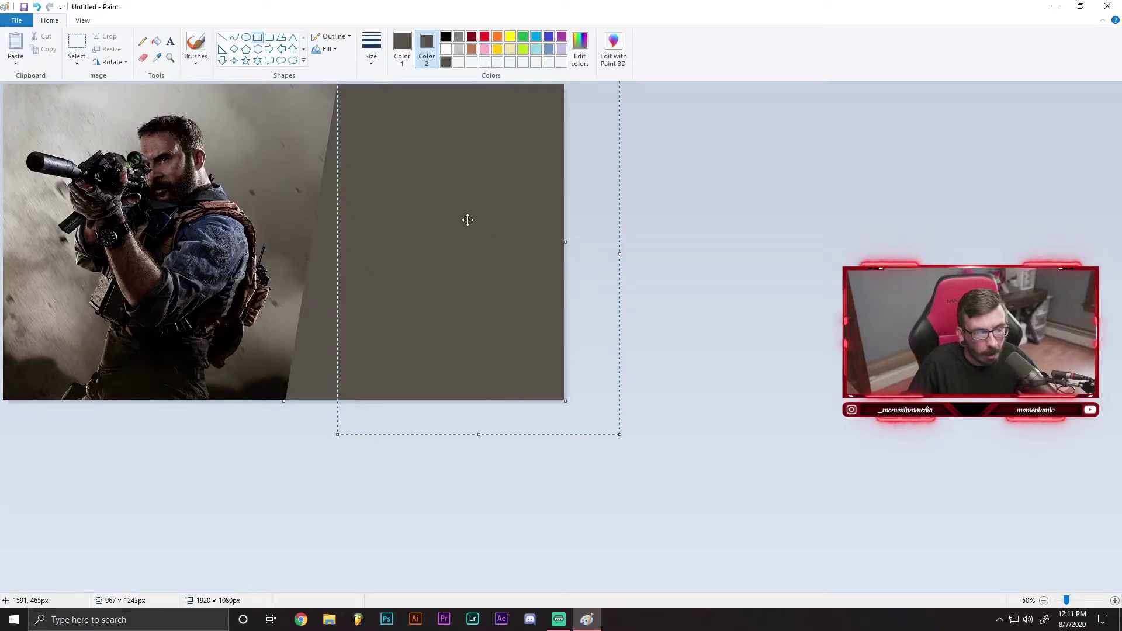
pyautogui.click(641, 257)
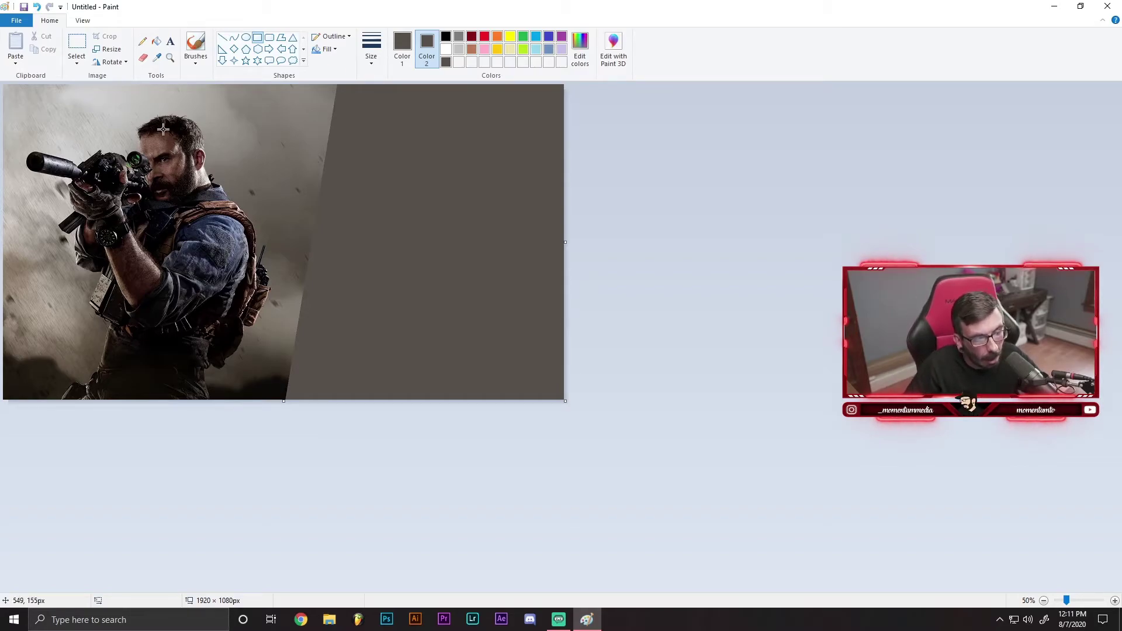
# - Paste the MWLogo image from the Desktop folder and center it in the grey-brown area
pyautogui.click(15, 60)
pyautogui.click(35, 89)
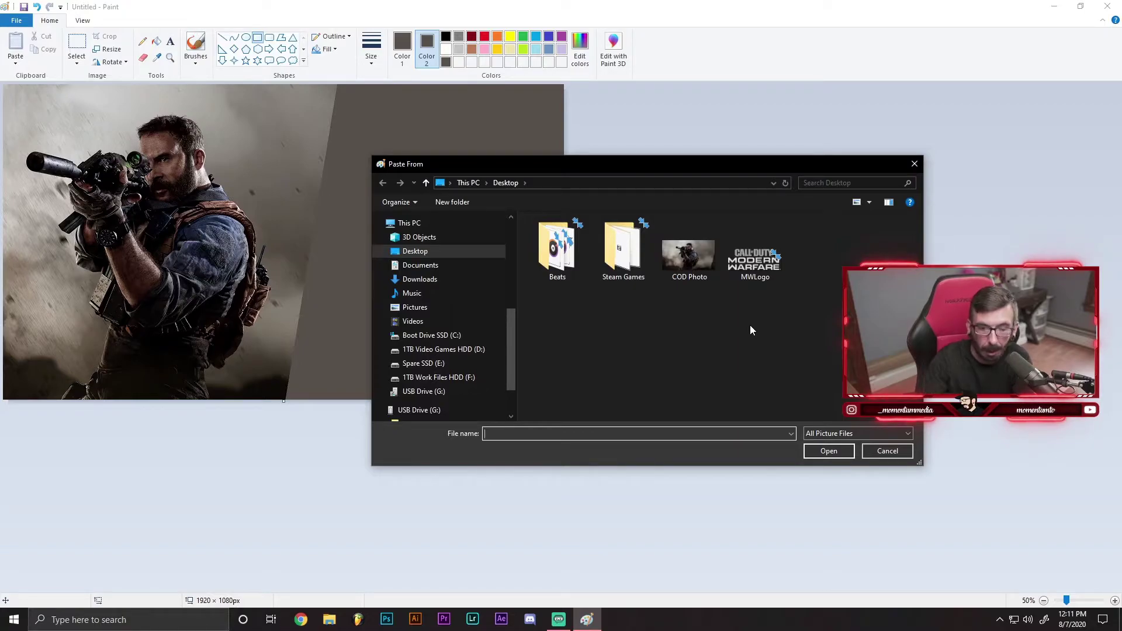
pyautogui.doubleClick(748, 270)
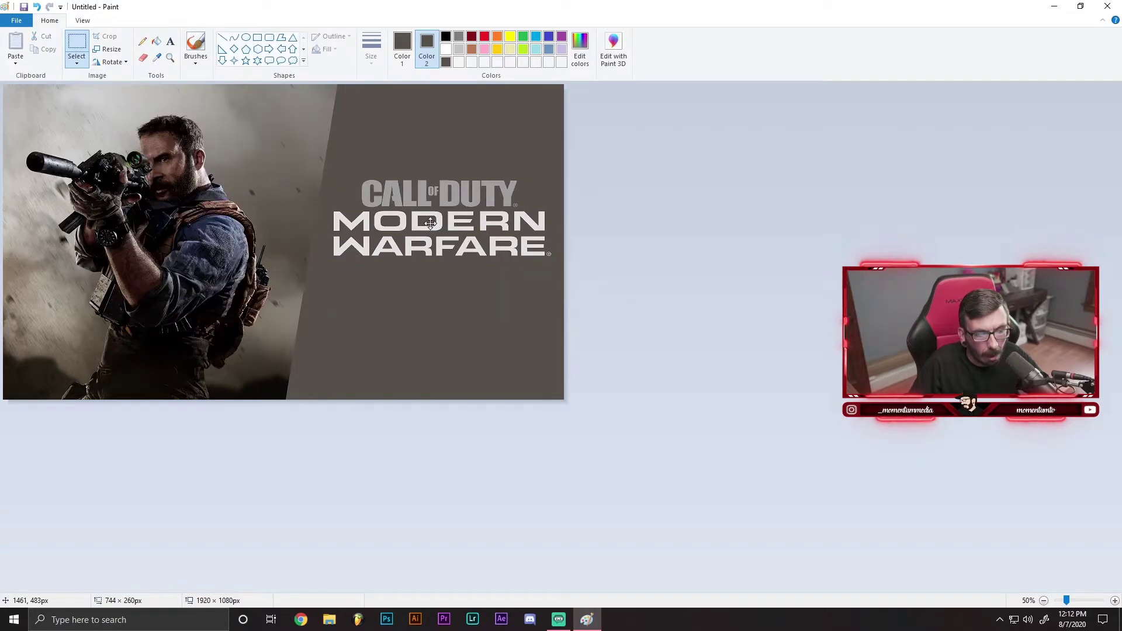
pyautogui.moveTo(435, 218); pyautogui.dragTo(430, 244)
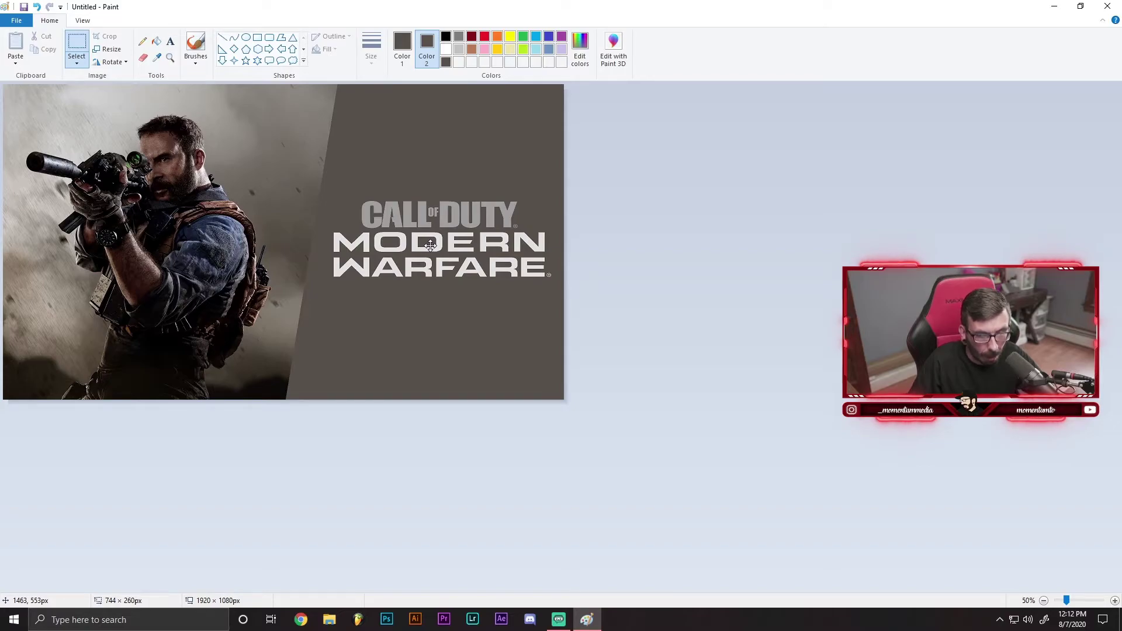
pyautogui.moveTo(430, 245); pyautogui.dragTo(430, 245)
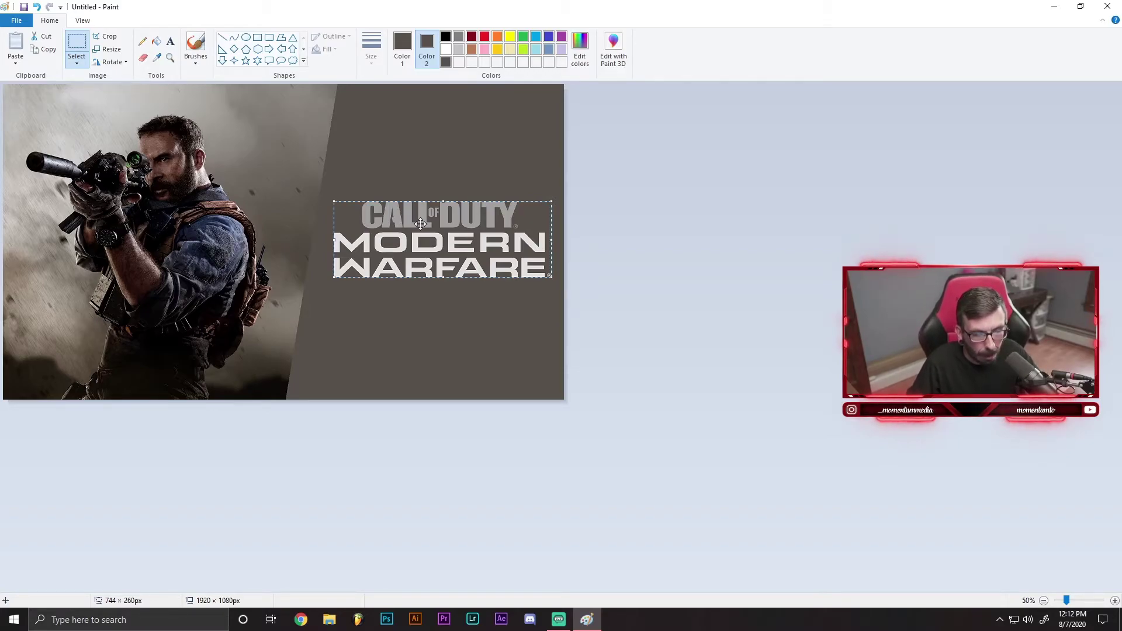
pyautogui.moveTo(420, 223); pyautogui.dragTo(420, 221)
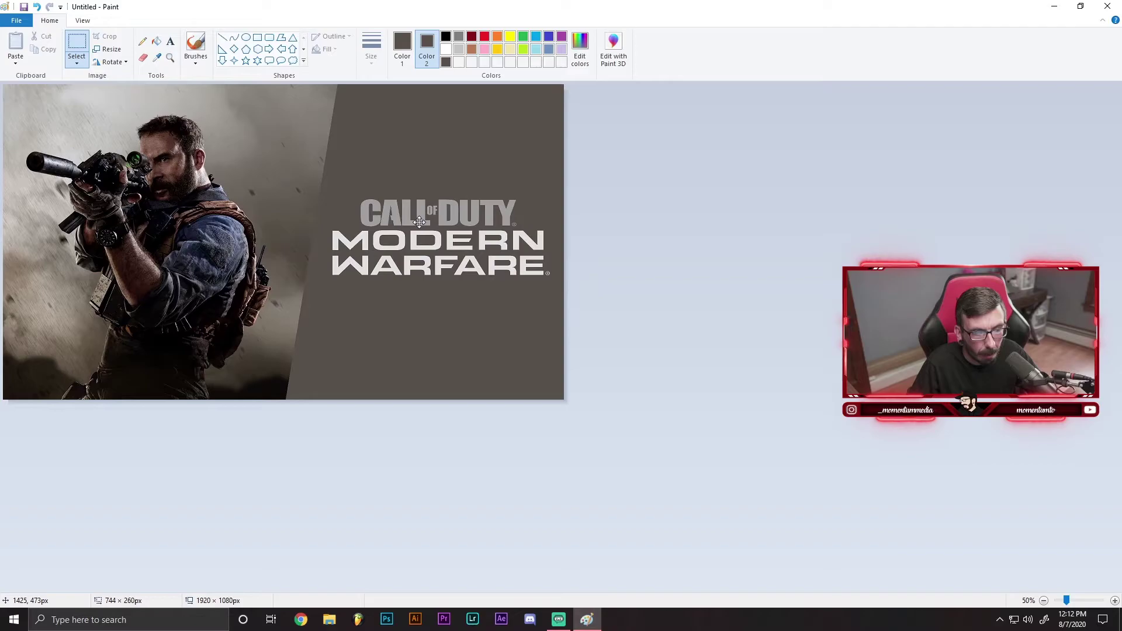
pyautogui.click(451, 314)
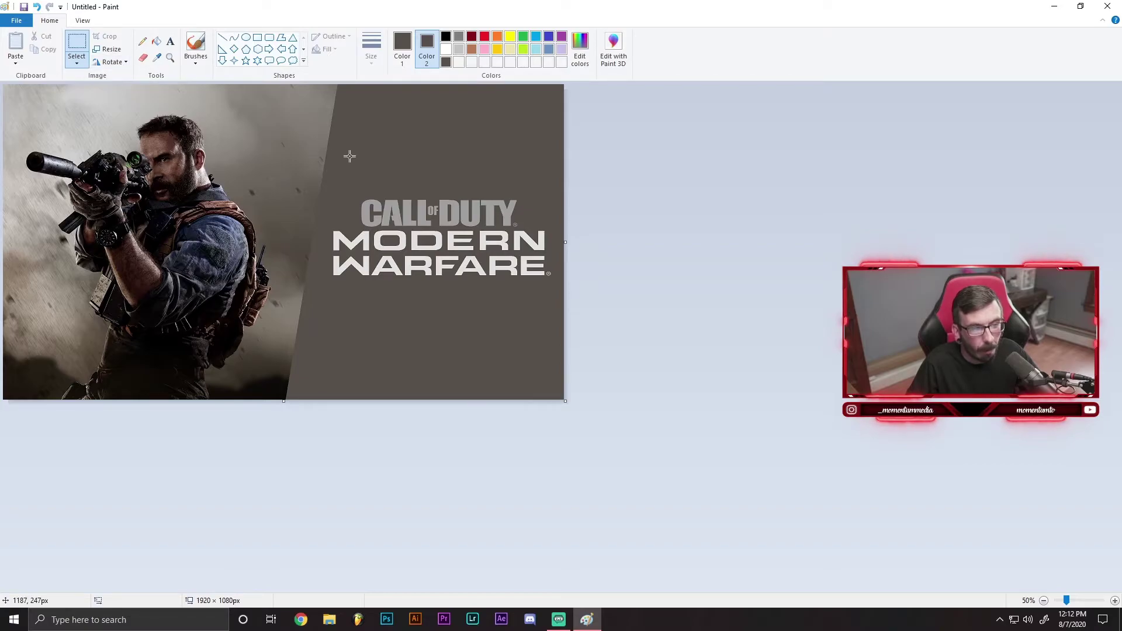
# - Add the text momentumtv below the game logo in white 72 pt Bebas Neue Bold
pyautogui.click(170, 41)
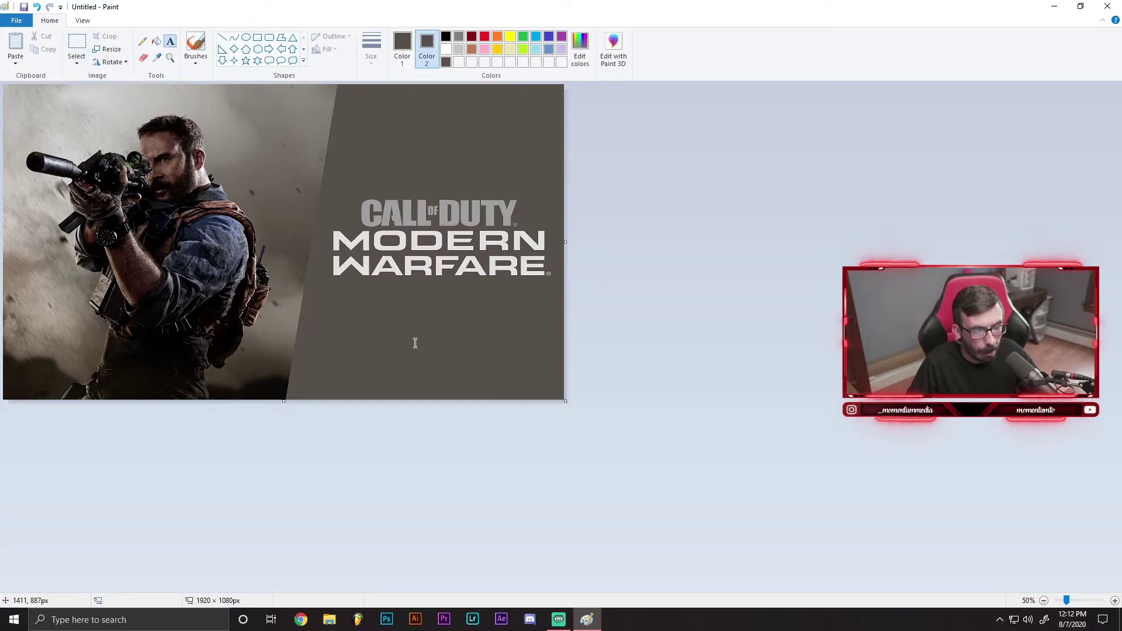
pyautogui.moveTo(393, 303); pyautogui.dragTo(565, 374)
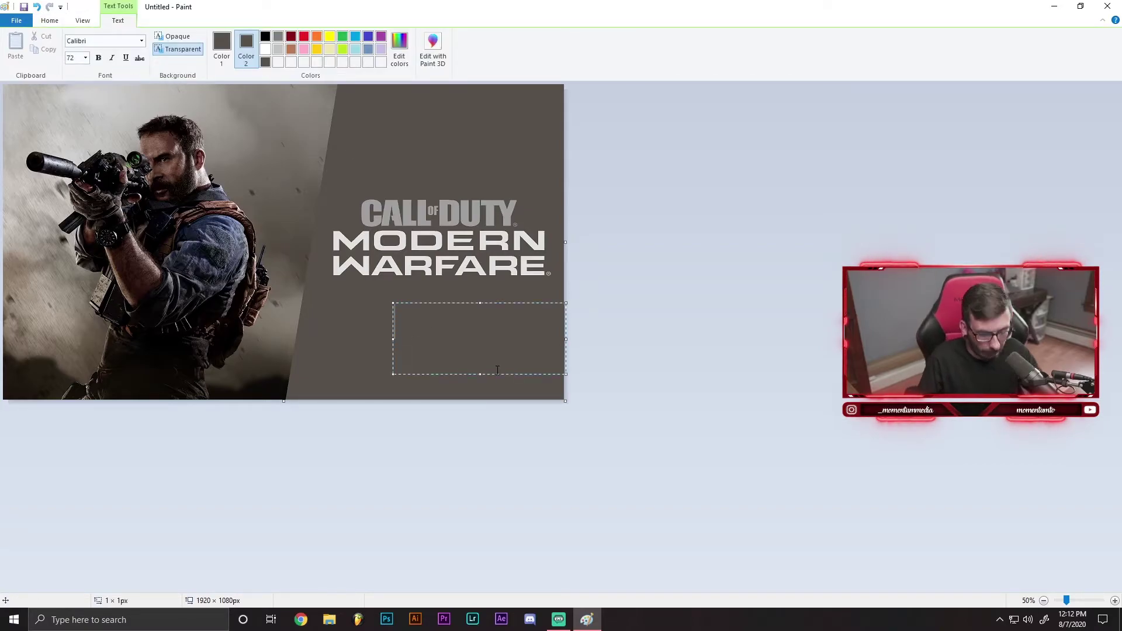
pyautogui.write('momentumtv')
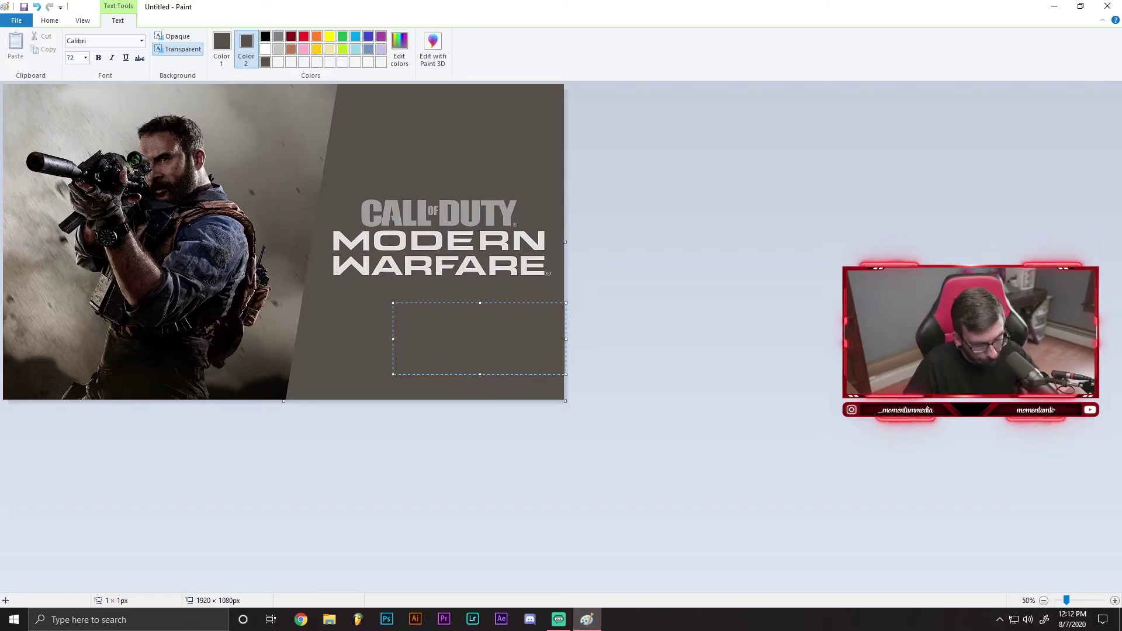
pyautogui.hotkey('ctrl', 'a')
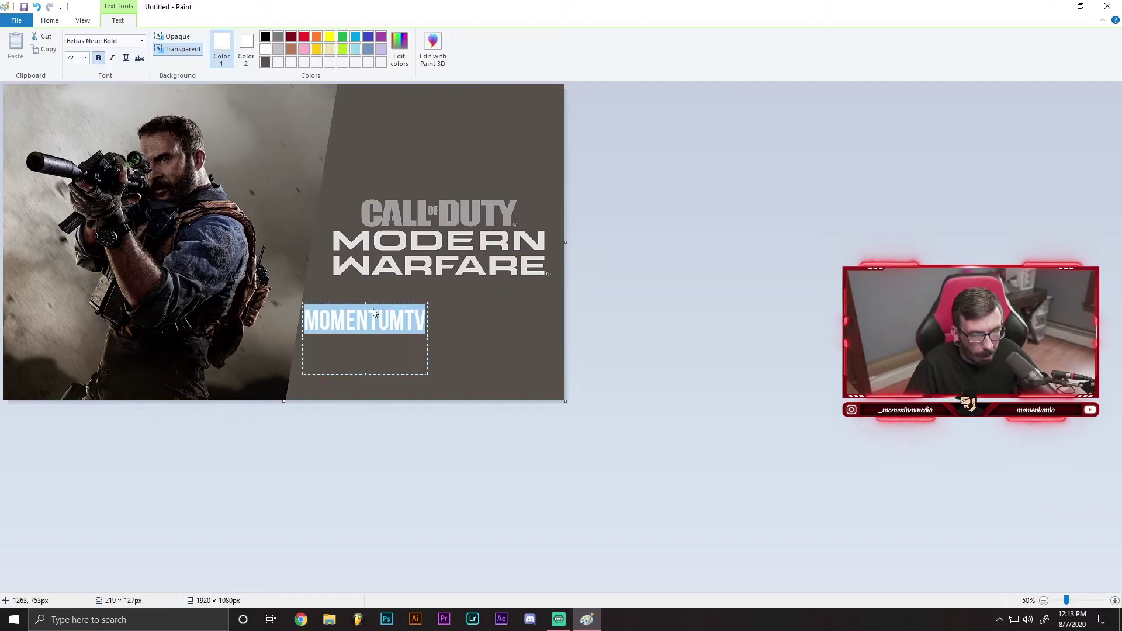
# - Move the momentumtv text directly beneath the game logo, centered on it, and deselect it
pyautogui.click(372, 308)
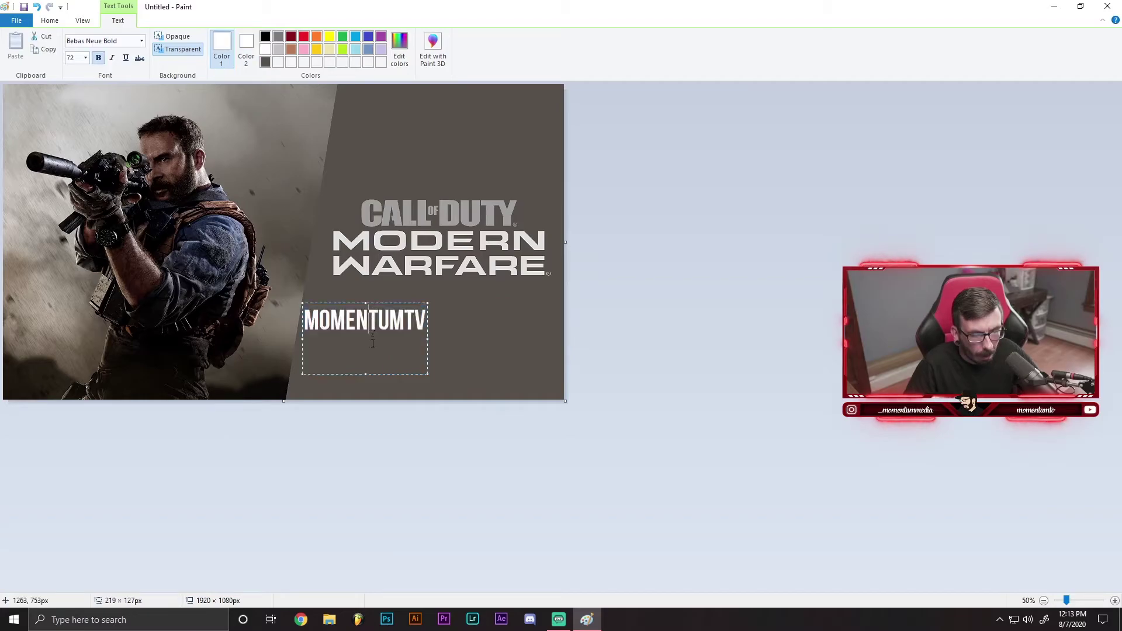
pyautogui.moveTo(382, 303); pyautogui.dragTo(460, 282)
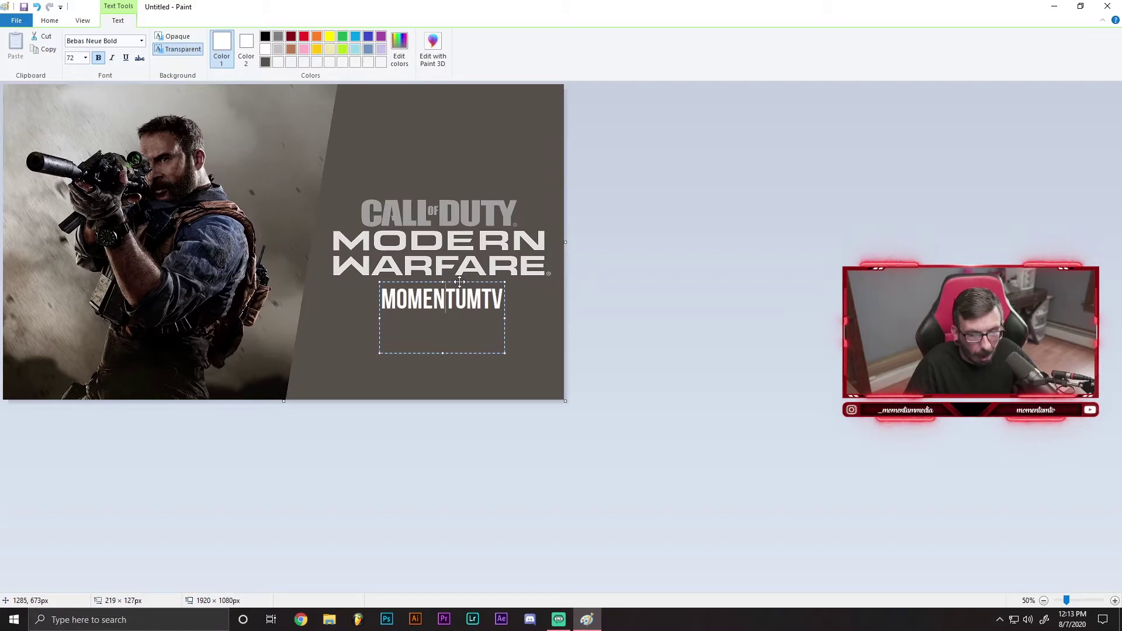
pyautogui.click(756, 293)
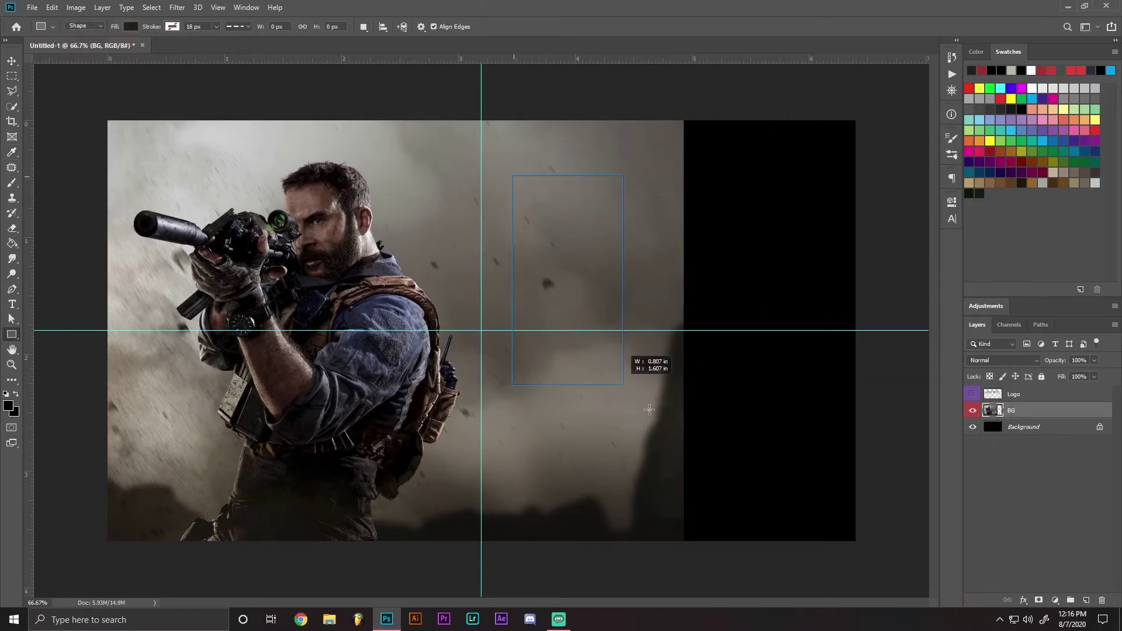
# - Draw a dark filled rectangle beside the soldier, stretch it to the canvas edges and slant its soldier-facing edge
pyautogui.moveTo(649, 409); pyautogui.dragTo(687, 452)
pyautogui.moveTo(688, 312); pyautogui.dragTo(852, 313)
pyautogui.moveTo(681, 175); pyautogui.dragTo(682, 121)
pyautogui.moveTo(682, 451); pyautogui.dragTo(681, 531)
pyautogui.moveTo(513, 531); pyautogui.dragTo(482, 540)
pyautogui.press('Return')
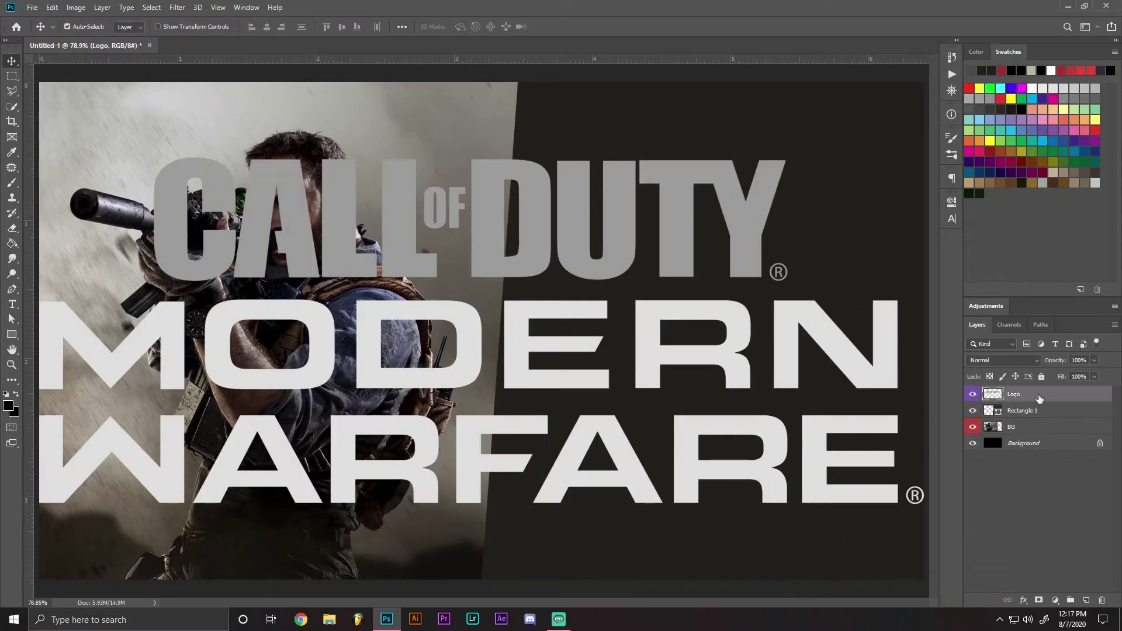
# - Scale the Logo layer to about 40.8% and place it in the upper part of the dark panel
pyautogui.hotkey('ctrl', 't')
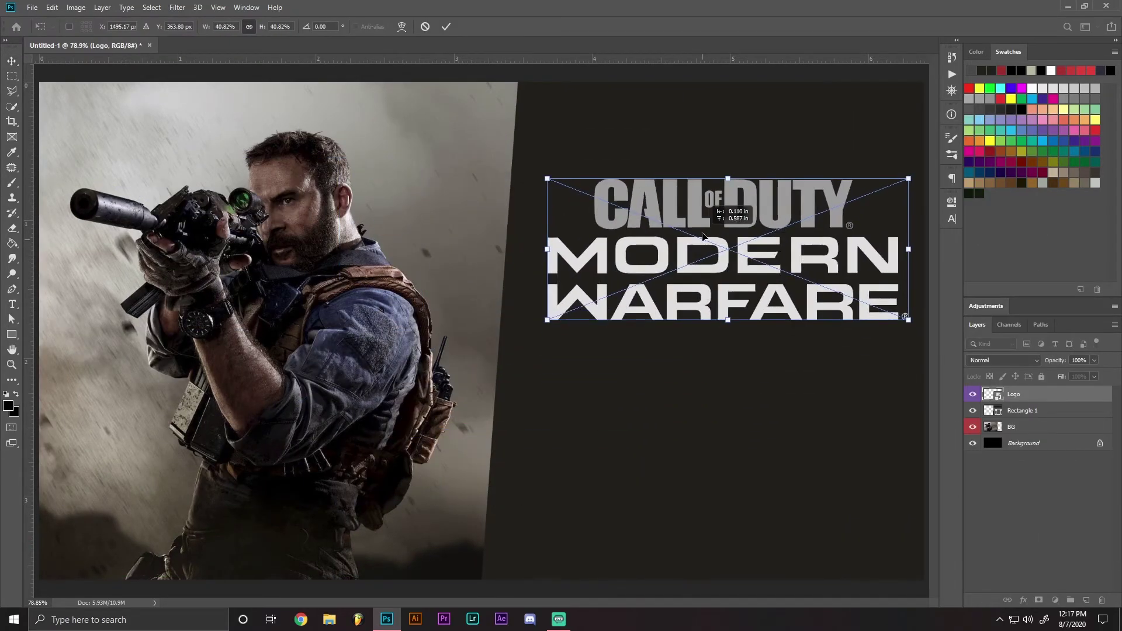
pyautogui.moveTo(703, 236); pyautogui.dragTo(696, 232)
pyautogui.press('Return')
# - Draw a thin white rectangle about 2.03 in wide as a divider line and place it just beneath the logo
pyautogui.click(12, 334)
pyautogui.click(59, 333)
pyautogui.click(131, 26)
pyautogui.click(138, 103)
pyautogui.moveTo(563, 377); pyautogui.dragTo(842, 378)
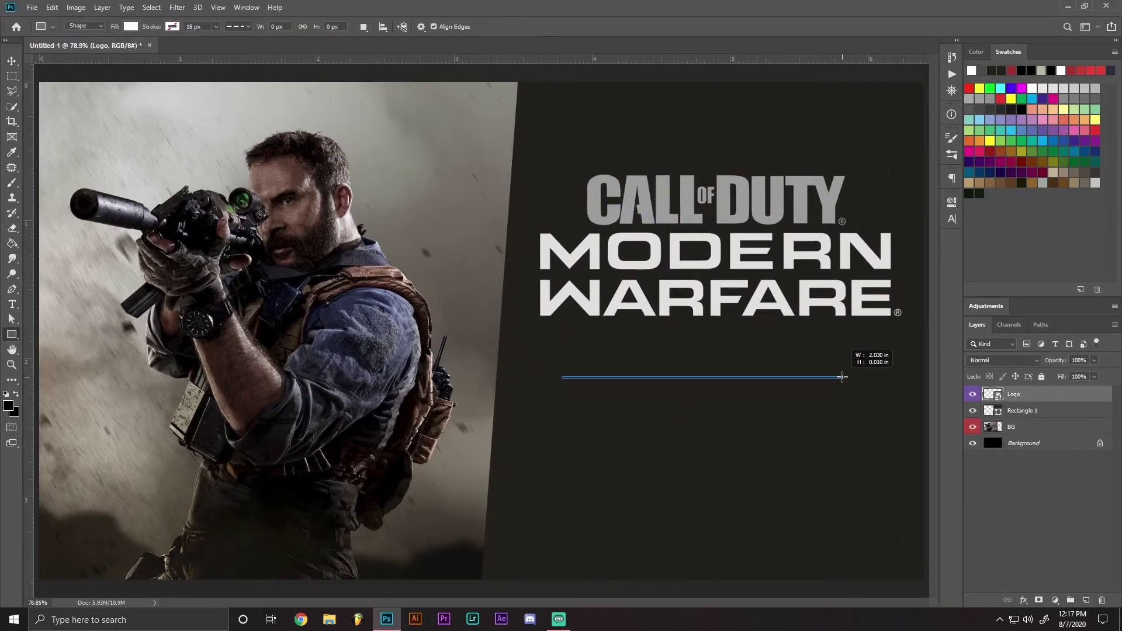
pyautogui.click(952, 201)
pyautogui.press('v')
pyautogui.moveTo(764, 376); pyautogui.dragTo(762, 341)
# - Add the text momentumtv in a jagged white font below the divider, and shift the logo and divider down to balance the layout
pyautogui.press('t')
pyautogui.click(660, 460)
pyautogui.write('momentumtv')
pyautogui.hotkey('ctrl', 'a')
pyautogui.moveTo(274, 27); pyautogui.dragTo(284, 30)
pyautogui.click(11, 60)
pyautogui.moveTo(596, 440); pyautogui.dragTo(640, 454)
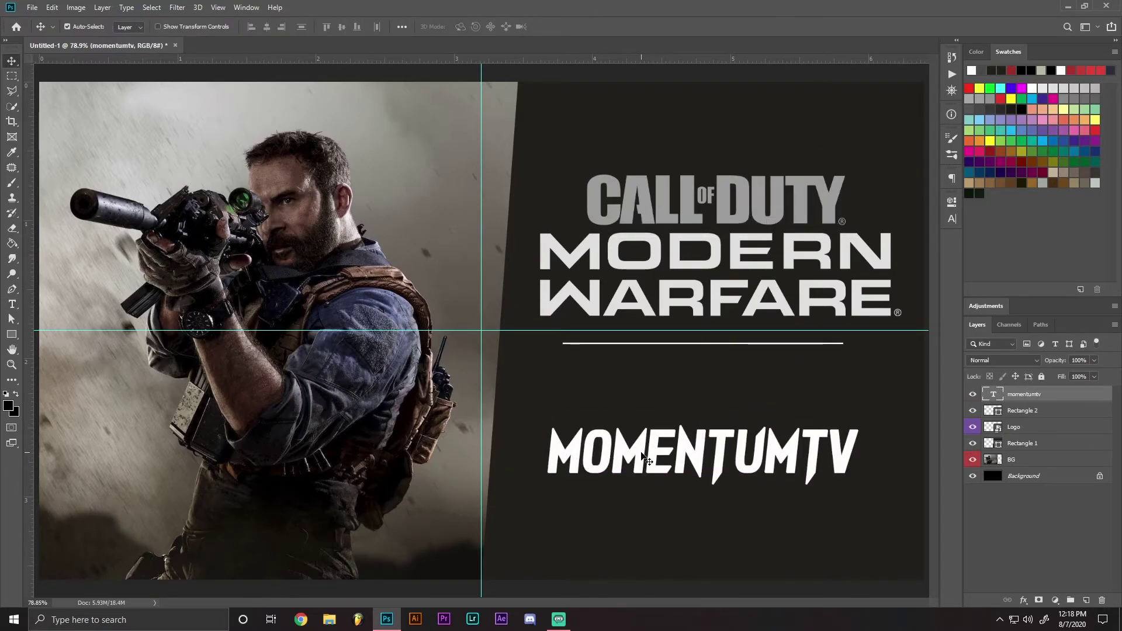
pyautogui.keyDown('shift'); pyautogui.click(1029, 428); pyautogui.keyUp('shift')
pyautogui.moveTo(603, 248); pyautogui.dragTo(603, 276)
# - Apply a gradient overlay to the momentumtv text, blending a grey-brown sampled from the photo into light grey
pyautogui.click(1024, 394)
pyautogui.click(1023, 600)
pyautogui.click(1047, 569)
pyautogui.click(788, 303)
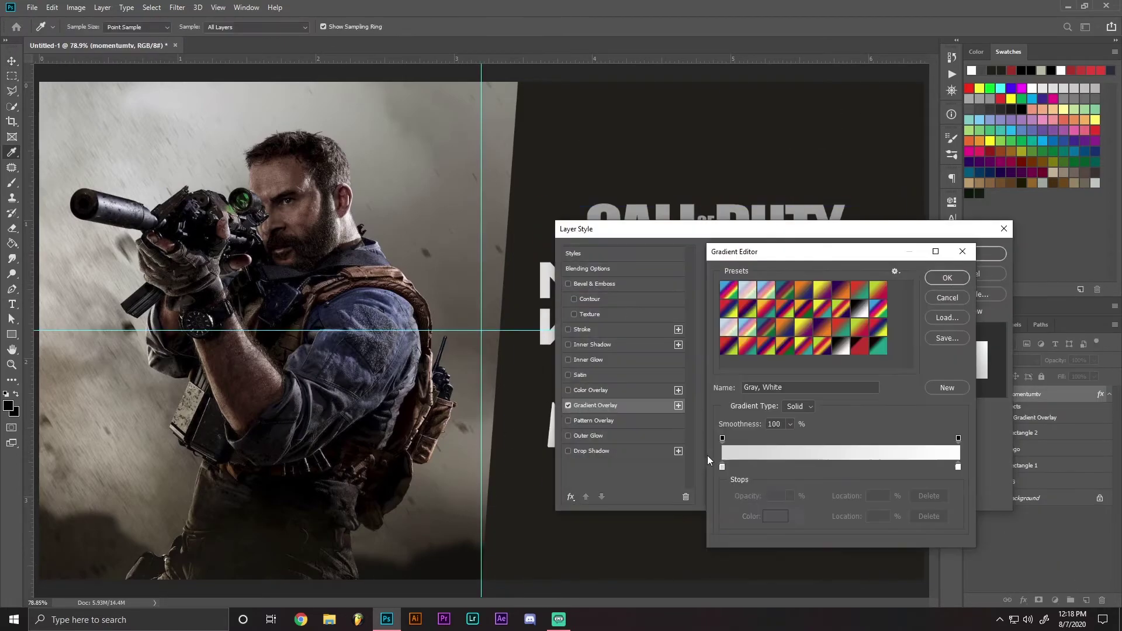
pyautogui.doubleClick(725, 461)
pyautogui.click(178, 494)
pyautogui.click(963, 391)
pyautogui.doubleClick(957, 462)
pyautogui.click(963, 392)
pyautogui.click(947, 278)
# - Add a black Multiply drop shadow to the momentumtv text with 89% opacity, 3 px distance, 24% spread and 13 px size
pyautogui.moveTo(783, 229); pyautogui.dragTo(301, 234)
pyautogui.click(109, 457)
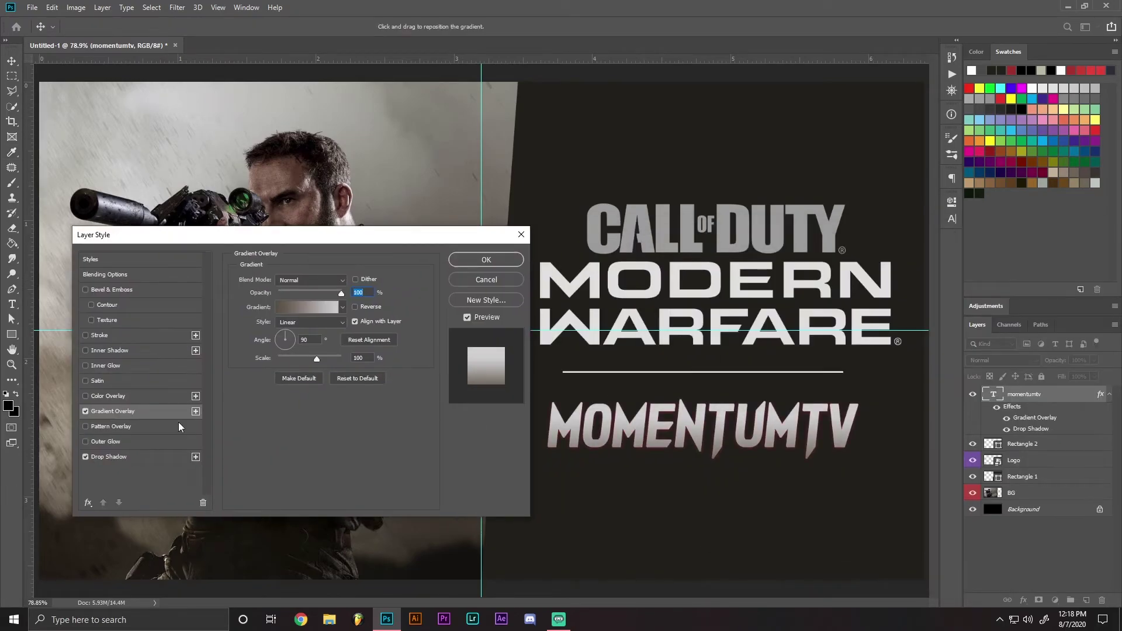
pyautogui.click(355, 282)
pyautogui.click(963, 392)
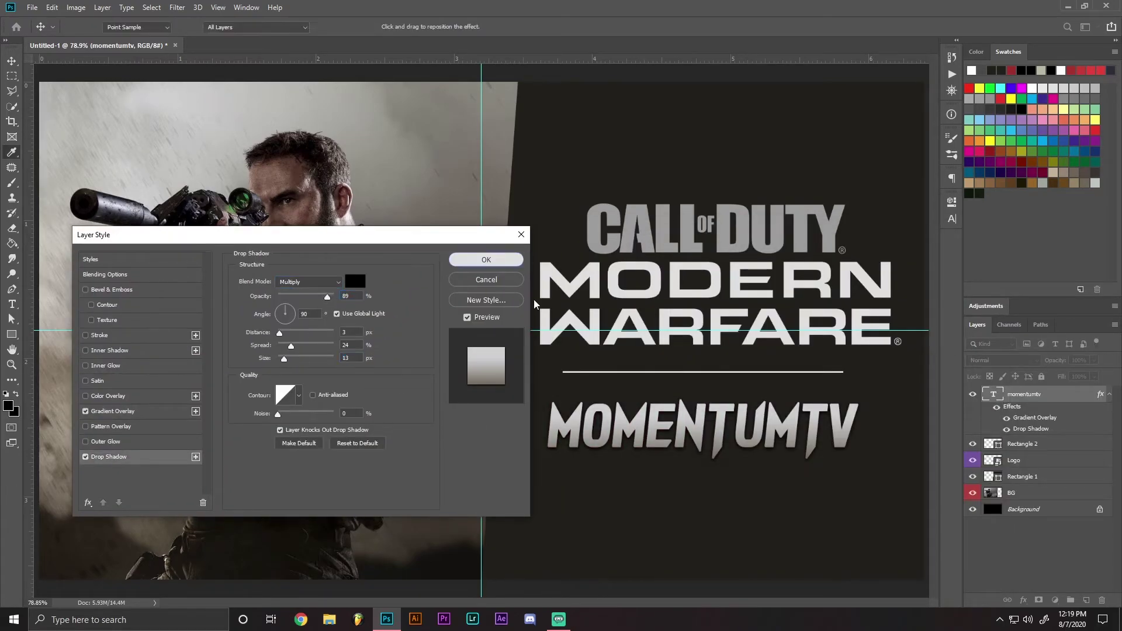
pyautogui.click(486, 259)
# - Copy the text's gradient overlay and drop shadow to the Logo layer and set its gradient scale to 123%
pyautogui.moveTo(1101, 394); pyautogui.dragTo(1052, 427)
pyautogui.doubleClick(1101, 427)
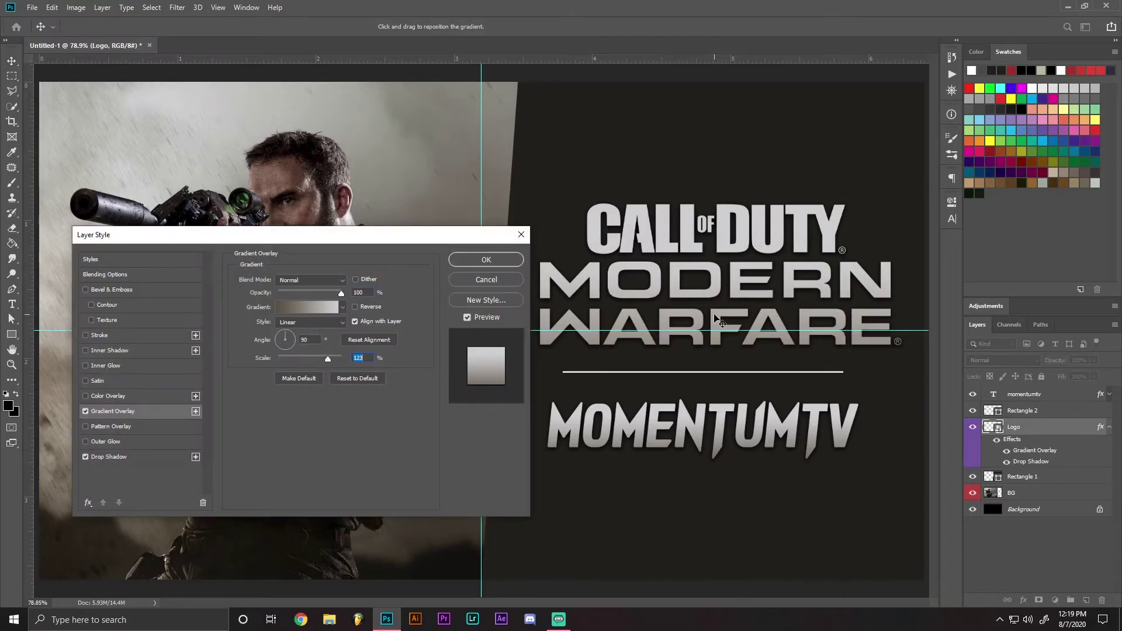
pyautogui.click(493, 258)
# - Stamp a white debris-particle brush at 4000 px over the whole thumbnail on a new top layer
pyautogui.click(1087, 600)
pyautogui.press('b')
pyautogui.click(63, 27)
pyautogui.click(9, 406)
pyautogui.hotkey('ctrl', '-')
pyautogui.hotkey('ctrl', '-')
pyautogui.hotkey('ctrl', '-')
pyautogui.hotkey('ctrl', '-')
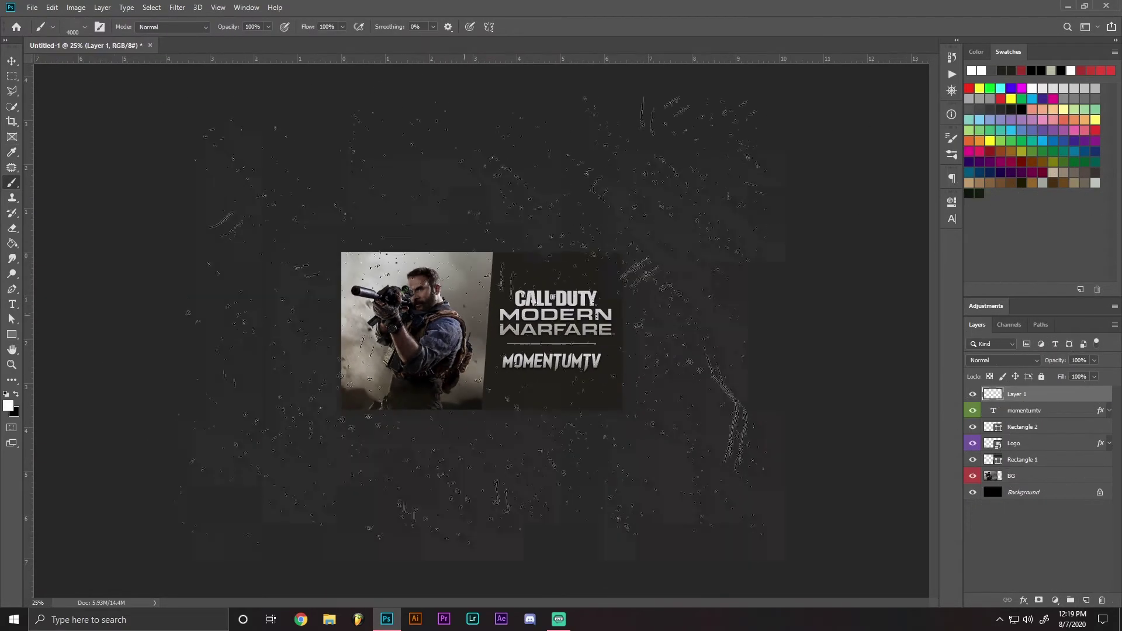
pyautogui.click(496, 327)
# - Lower the opacity of the debris-particle layer so the texture stays subtle over the thumbnail
pyautogui.press('v')
pyautogui.click(1094, 361)
pyautogui.hotkey('ctrl', '+')
pyautogui.hotkey('ctrl', '+')
pyautogui.hotkey('ctrl', '+')
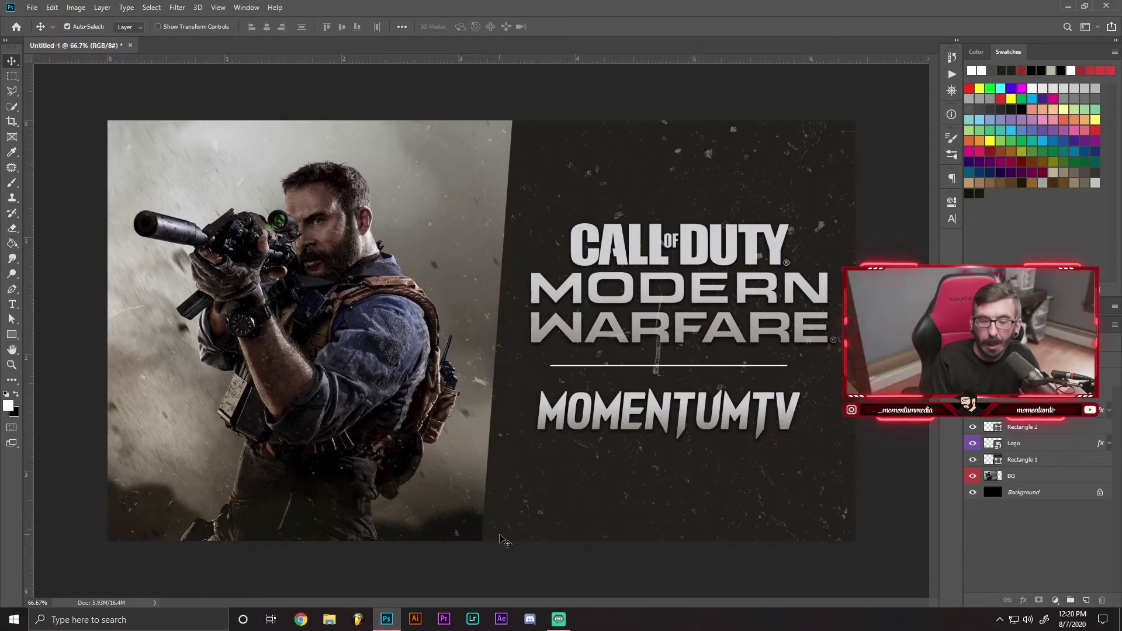